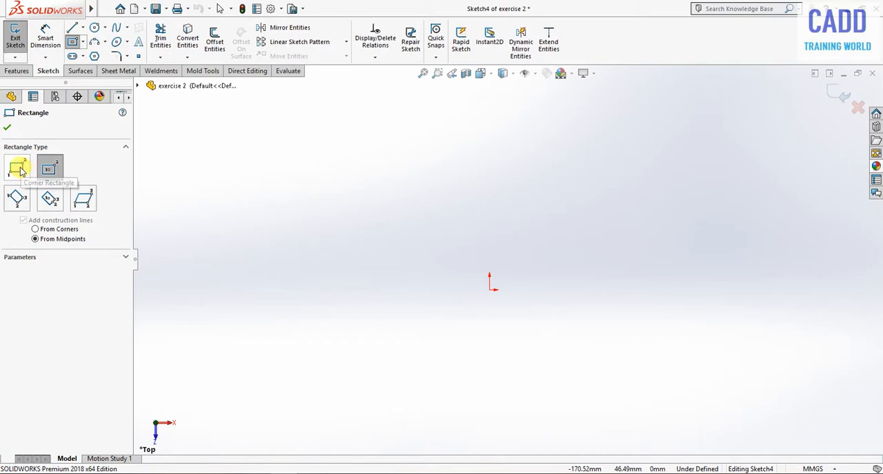
# - Sketch a corner rectangle with construction diagonals from the origin, about 104 mm wide, and leave the rectangle tool
pyautogui.click(16, 168)
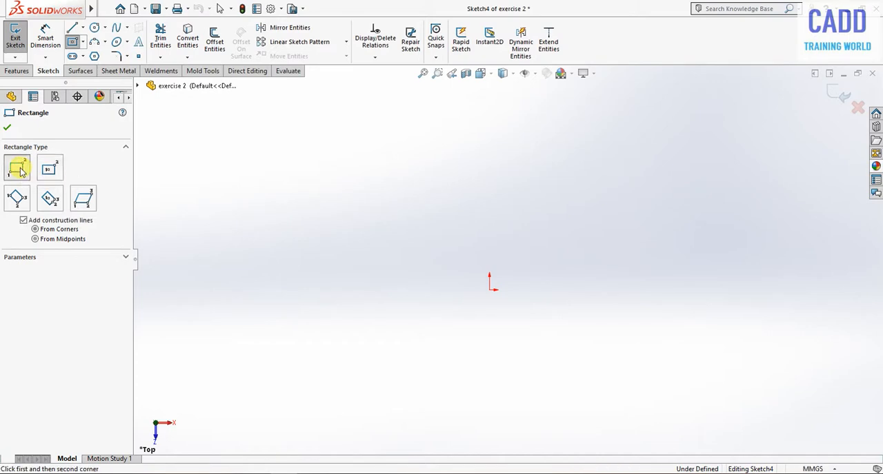
pyautogui.click(490, 289)
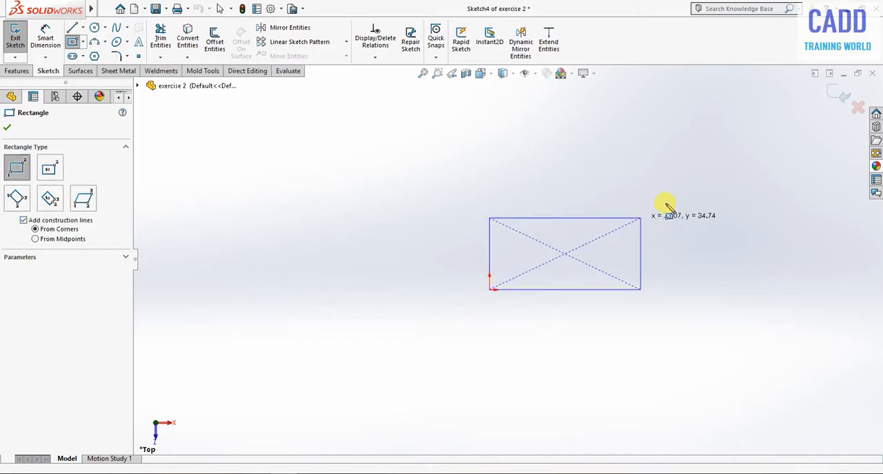
pyautogui.click(703, 162)
pyautogui.rightClick(732, 113)
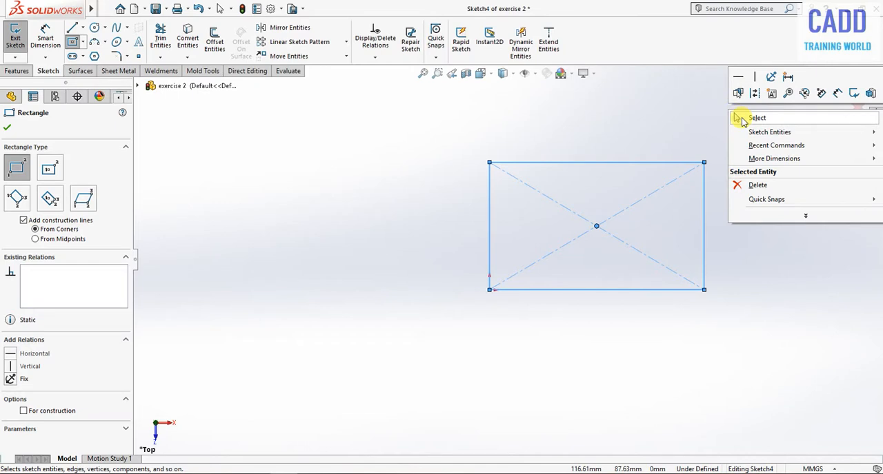
pyautogui.click(738, 118)
# - Dimension the rectangle's upper edge and set its length to 70 mm
pyautogui.press('f')
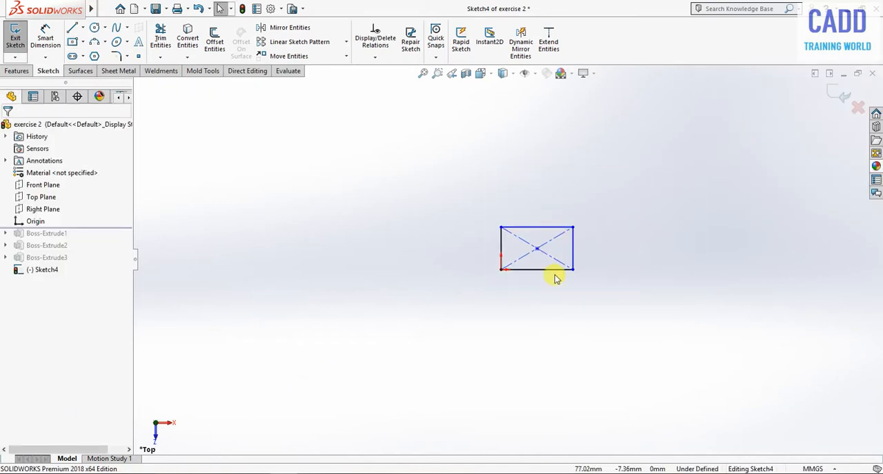
pyautogui.scroll(-4, 551, 245)
pyautogui.moveTo(668, 391); pyautogui.dragTo(666, 252, button='right')
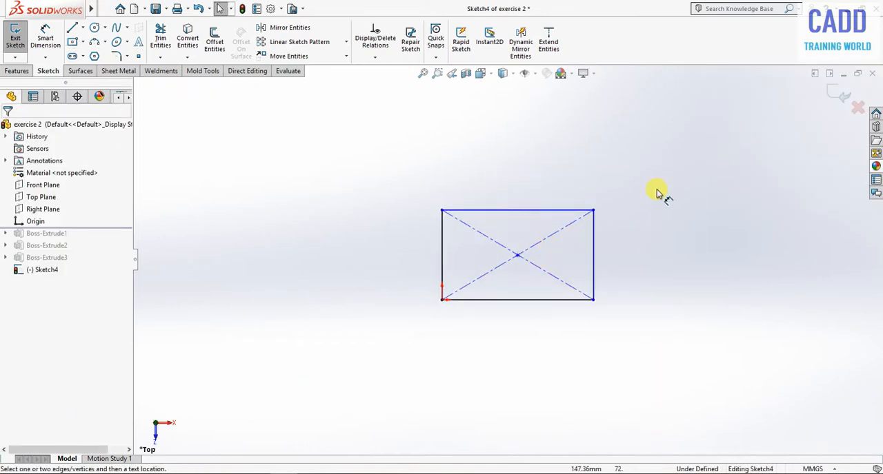
pyautogui.click(549, 211)
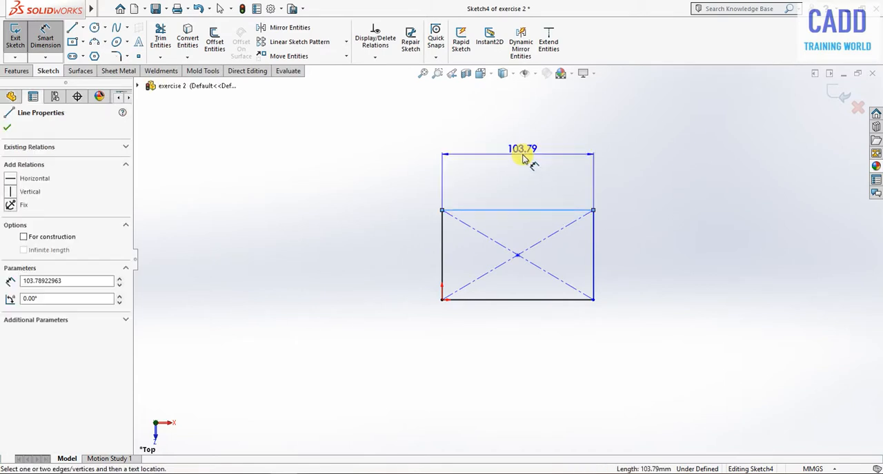
pyautogui.click(523, 159)
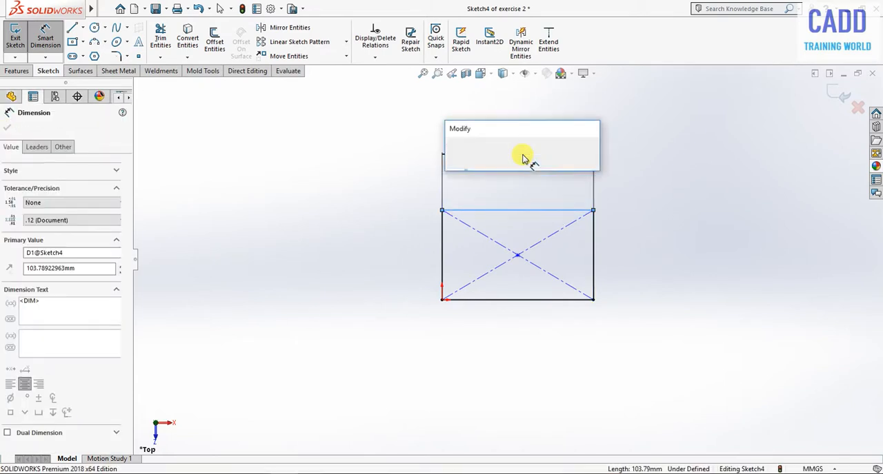
pyautogui.write('70')
pyautogui.press('Return')
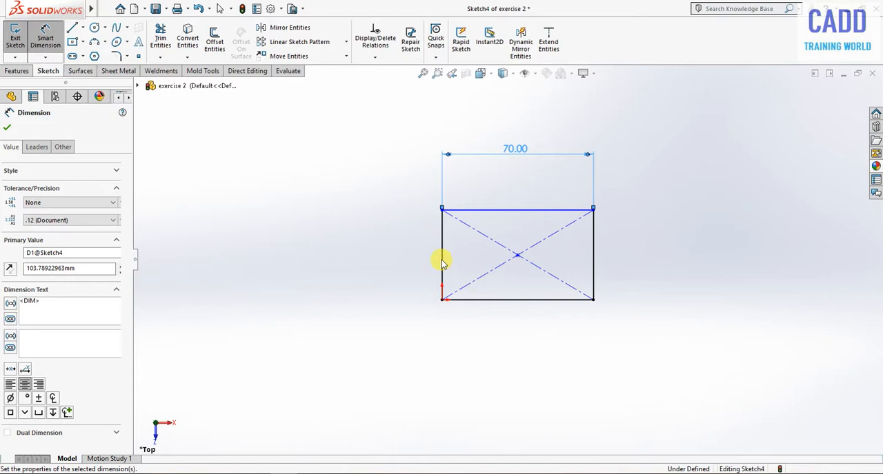
# - Dimension the rectangle's left edge and set its height to 40 mm
pyautogui.click(365, 264)
pyautogui.click(365, 264)
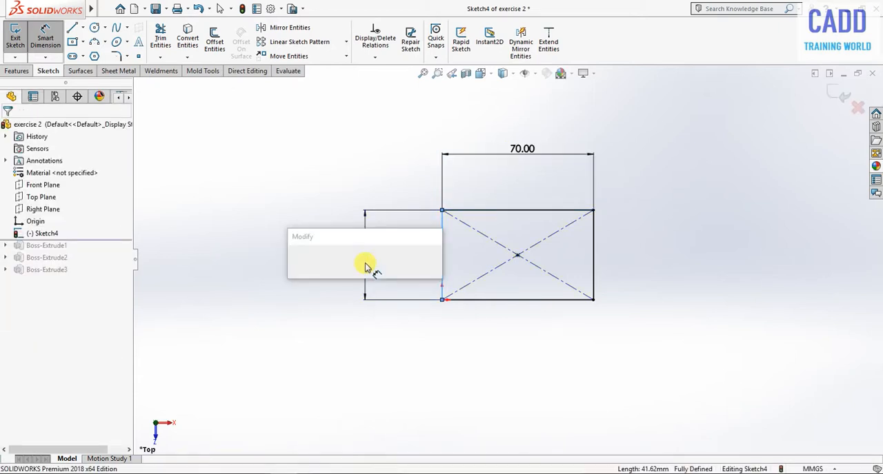
pyautogui.write('40')
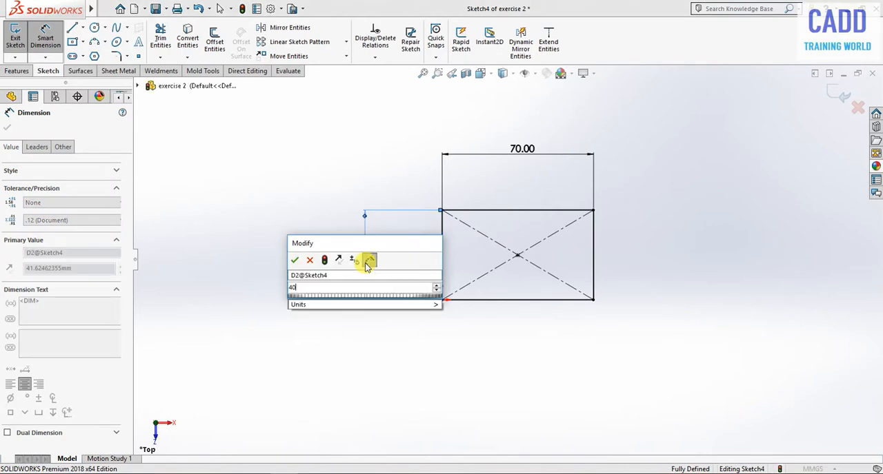
pyautogui.press('Return')
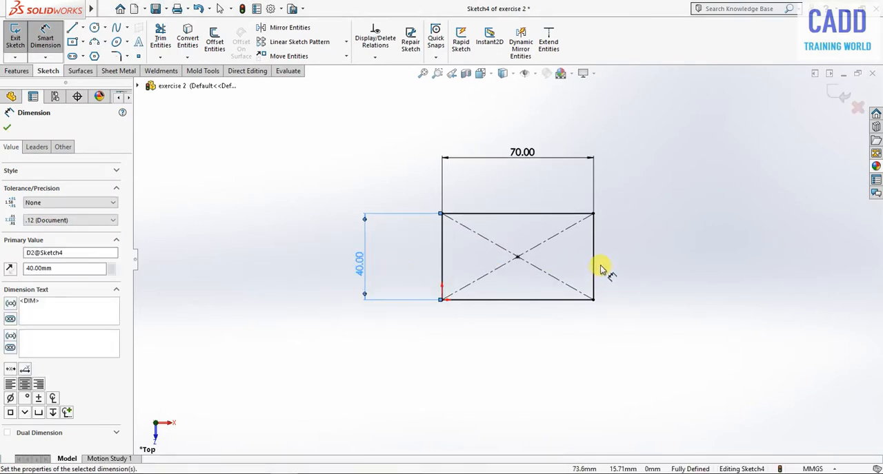
# - Round the rectangle's two right corners with 10 mm sketch fillets
pyautogui.click(117, 56)
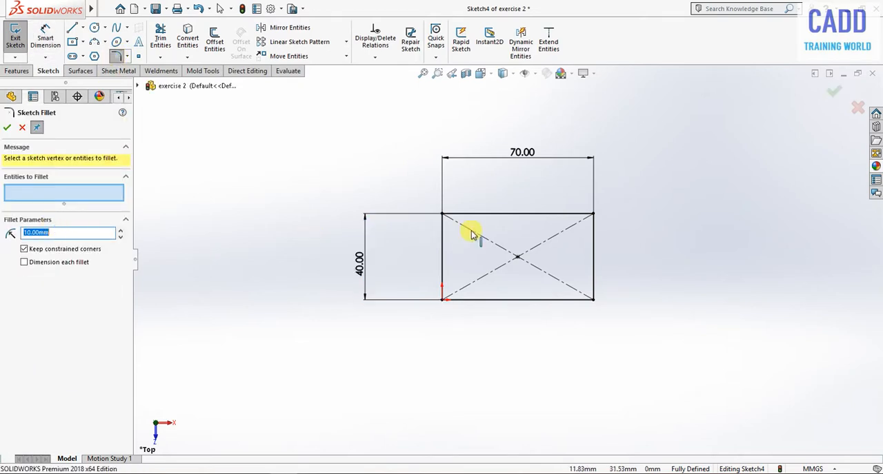
pyautogui.click(592, 215)
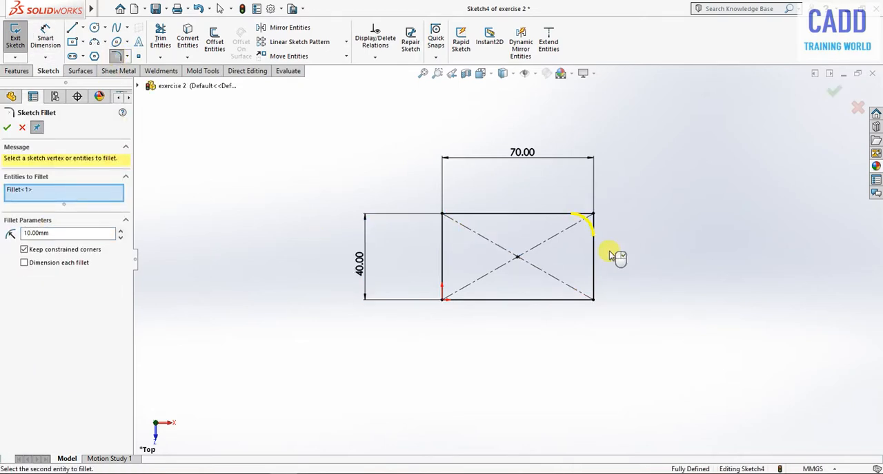
pyautogui.click(594, 302)
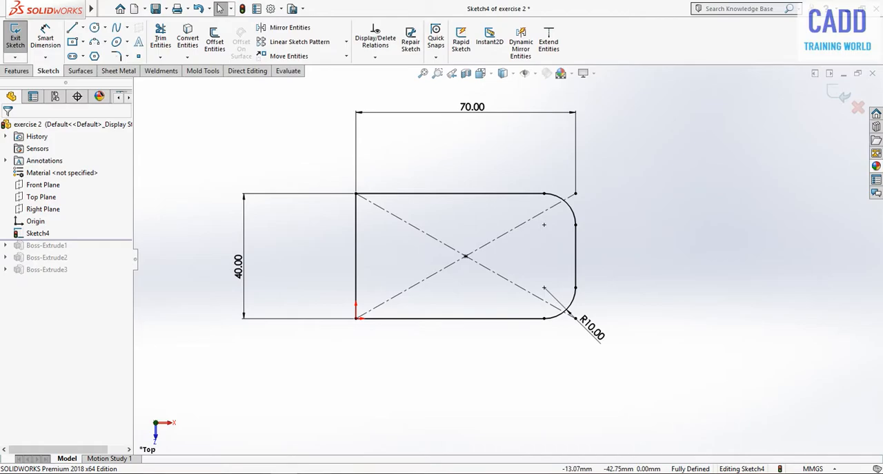
# - Check the hole's size in the Adobe Acrobat Reader drawing and set the sketch circle's diameter to 20 mm back in SOLIDWORKS
pyautogui.hotkey('alt', 'Tab')
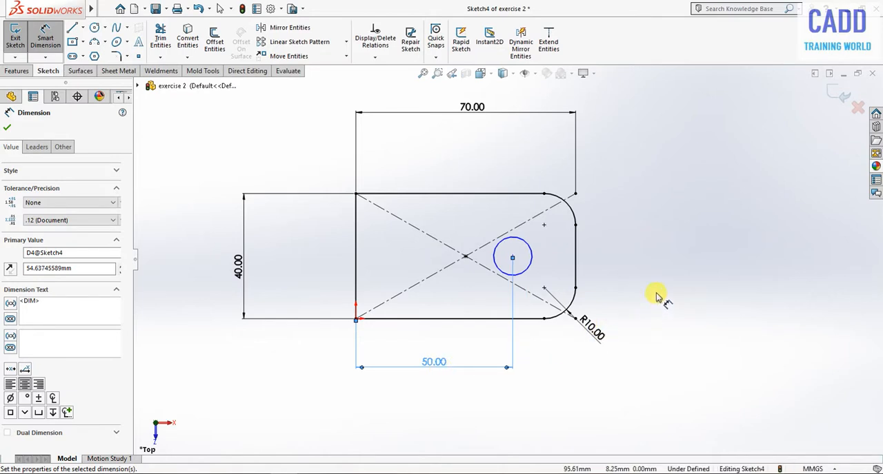
pyautogui.click(656, 296)
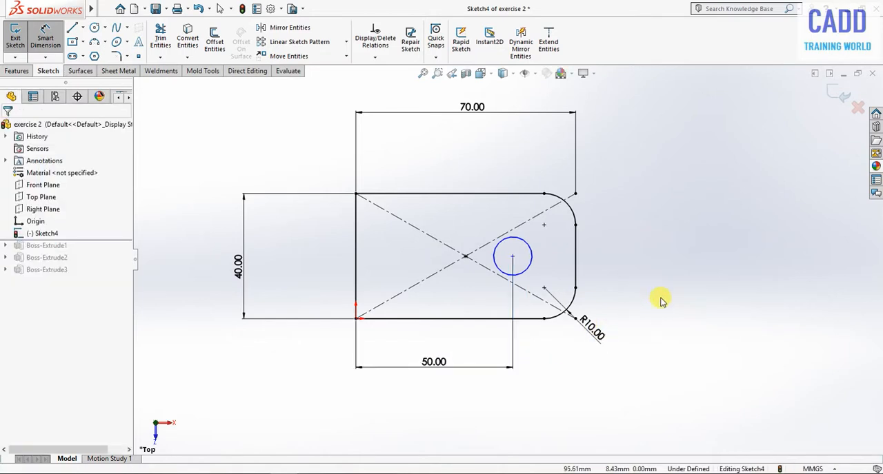
pyautogui.click(531, 251)
pyautogui.click(633, 195)
pyautogui.write('20')
pyautogui.press('Return')
pyautogui.press('Escape')
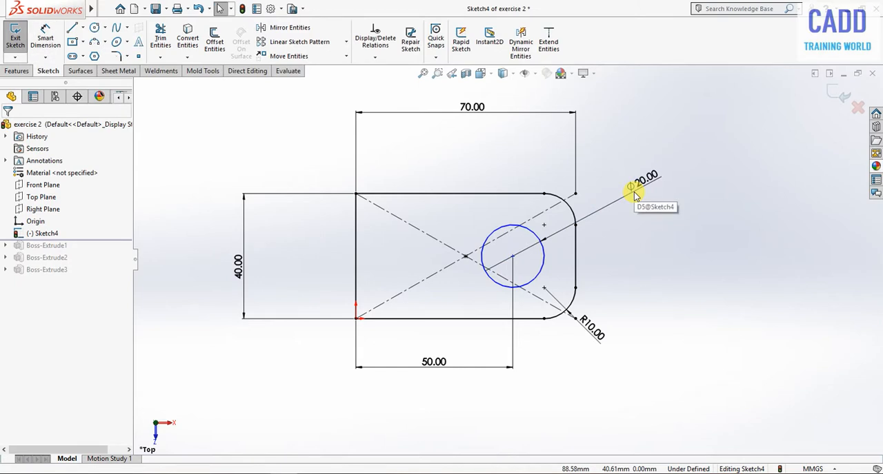
# - Add a Horizontal relation between the circle's centre and the rectangle's centre point
pyautogui.click(511, 258)
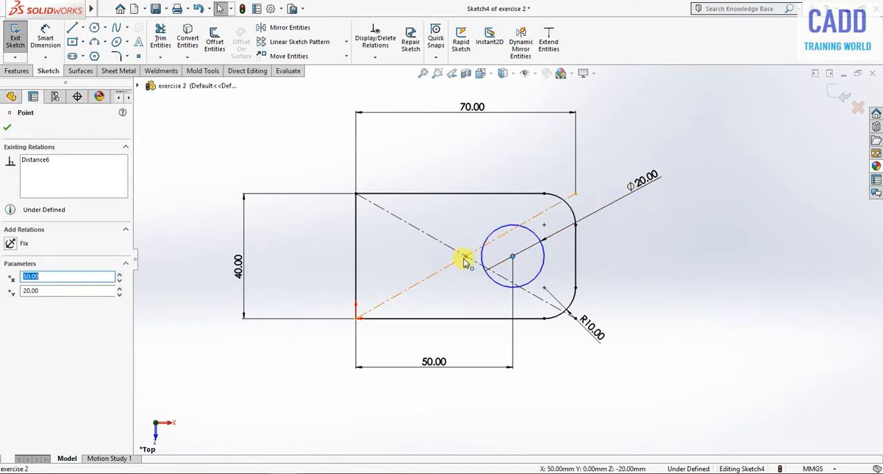
pyautogui.keyDown('ctrl'); pyautogui.click(466, 257); pyautogui.keyUp('ctrl')
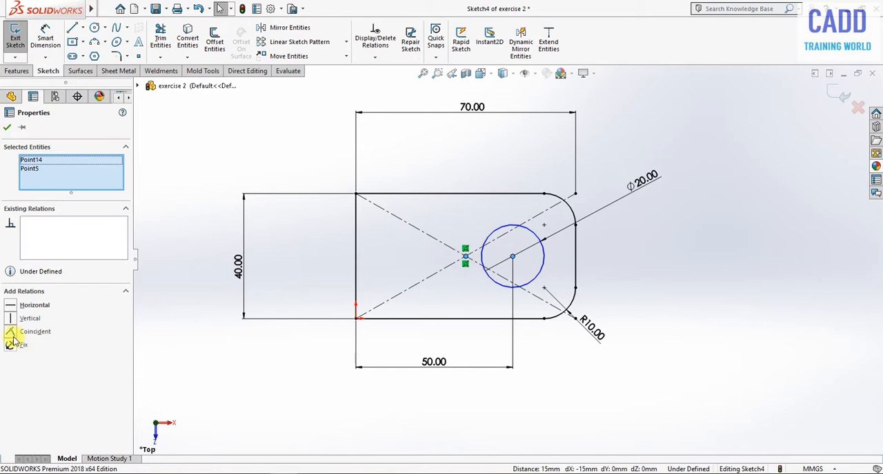
pyautogui.click(10, 307)
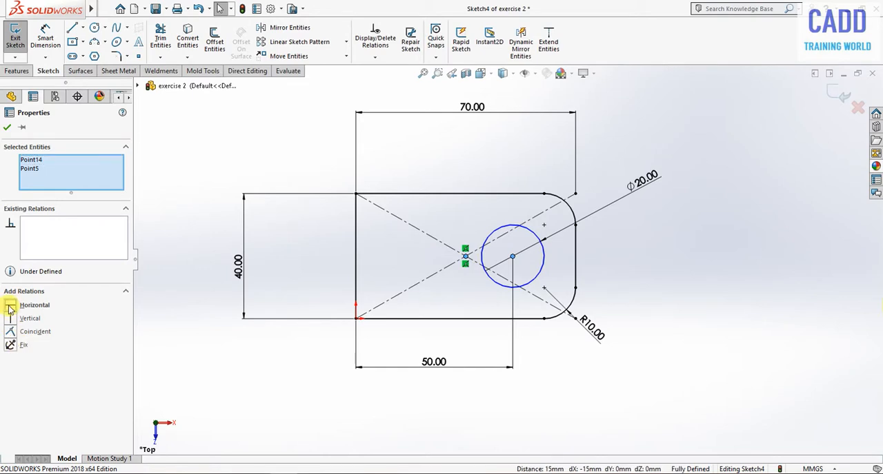
pyautogui.click(7, 130)
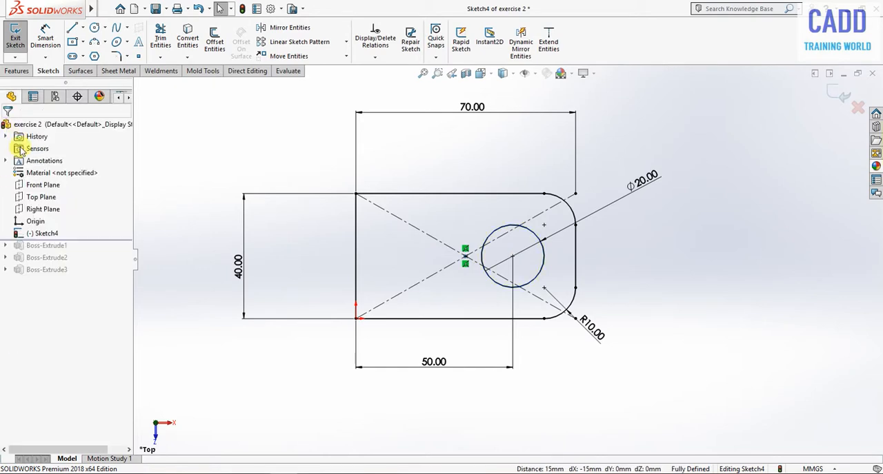
# - Sketch a stepped three-segment line from the rectangle's upper edge to its lower edge, with the long vertical segment about 7 mm from the left edge
pyautogui.scroll(-1, 545, 295)
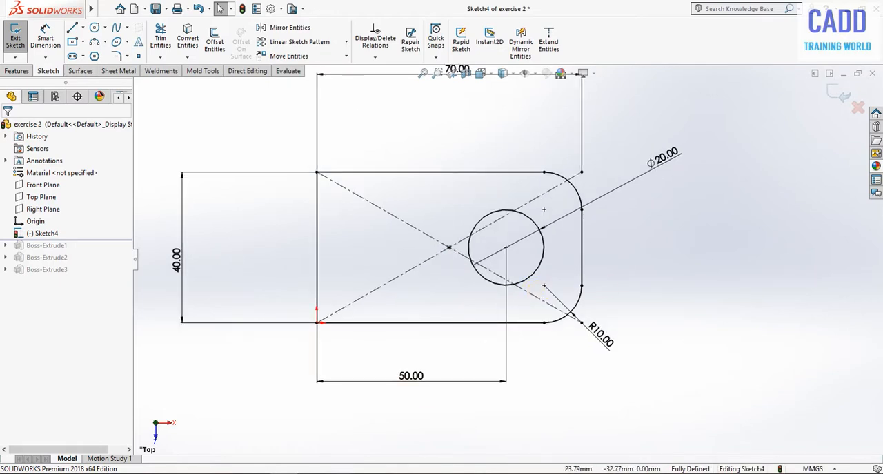
pyautogui.click(312, 473)
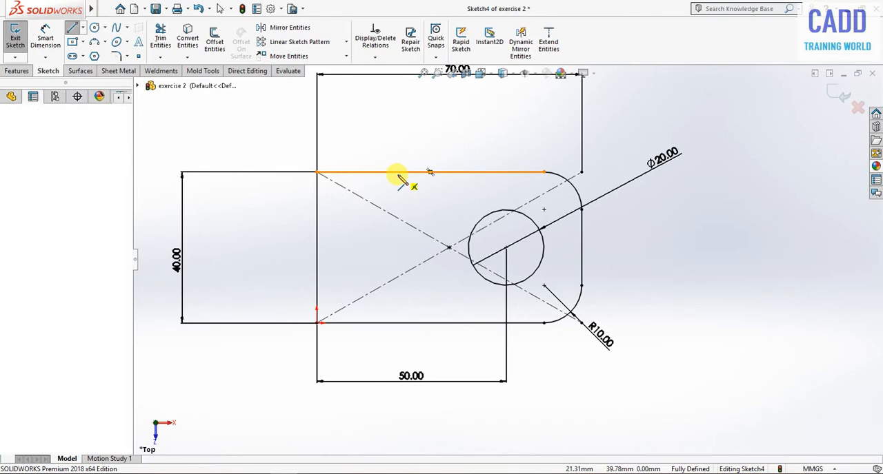
pyautogui.click(398, 173)
pyautogui.click(398, 206)
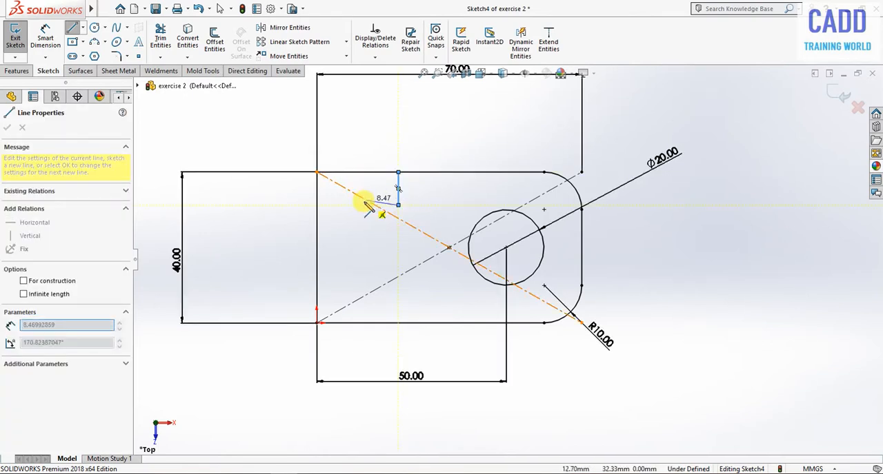
pyautogui.click(344, 206)
pyautogui.click(343, 323)
pyautogui.rightClick(764, 245)
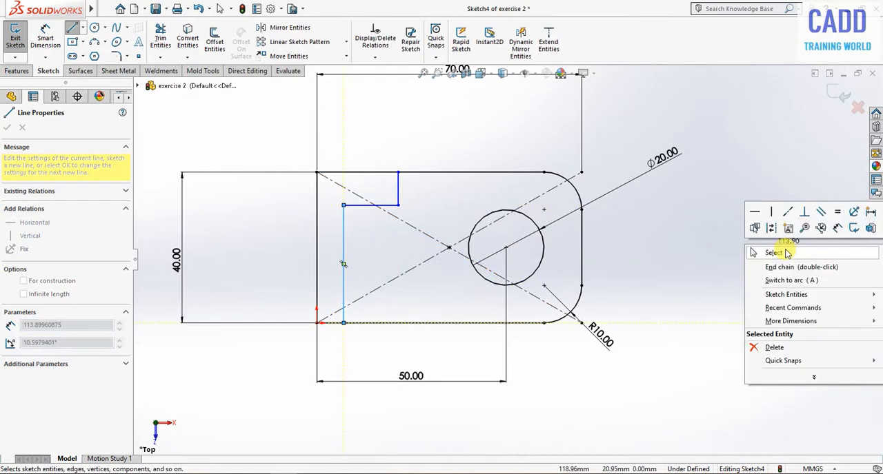
pyautogui.click(786, 254)
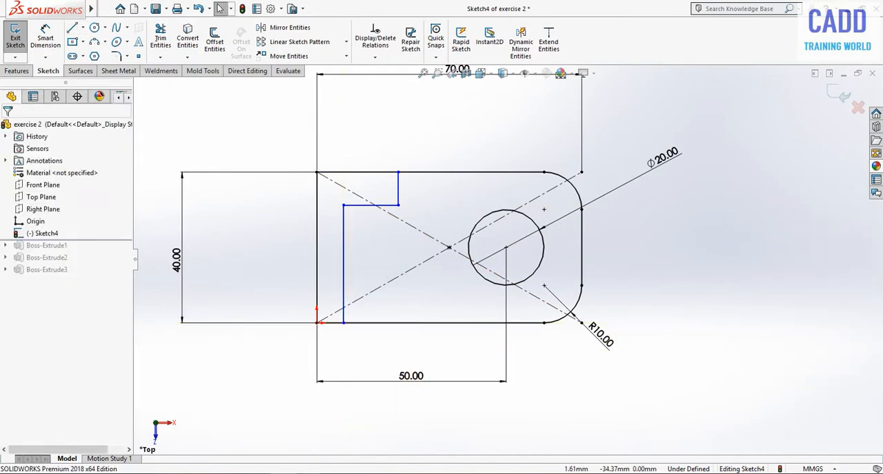
# - Check the wall dimensions in the Adobe Acrobat Reader drawing and, back in SOLIDWORKS, dimension the long vertical segment 10 mm from the rectangle's left edge
pyautogui.hotkey('alt', 'Tab')
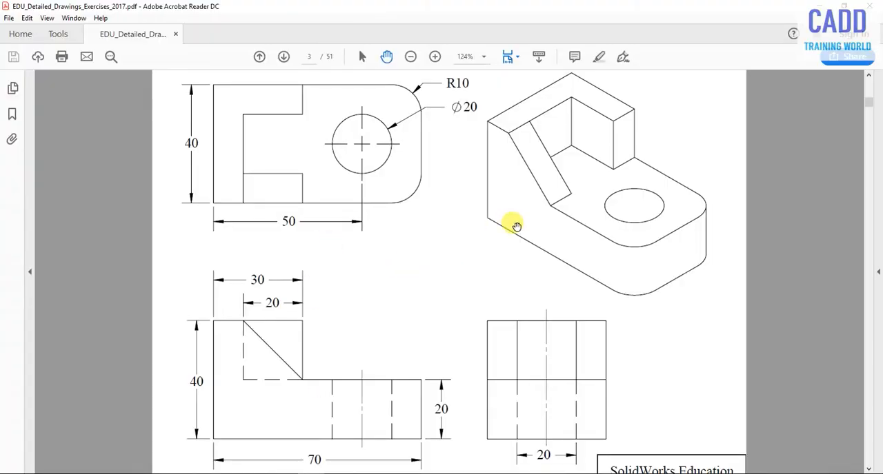
pyautogui.scroll(-1, 350, 391)
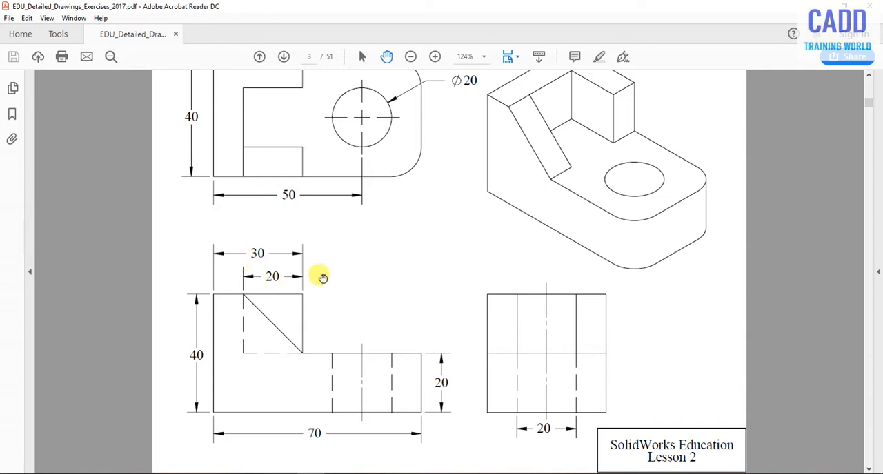
pyautogui.scroll(2, 222, 284)
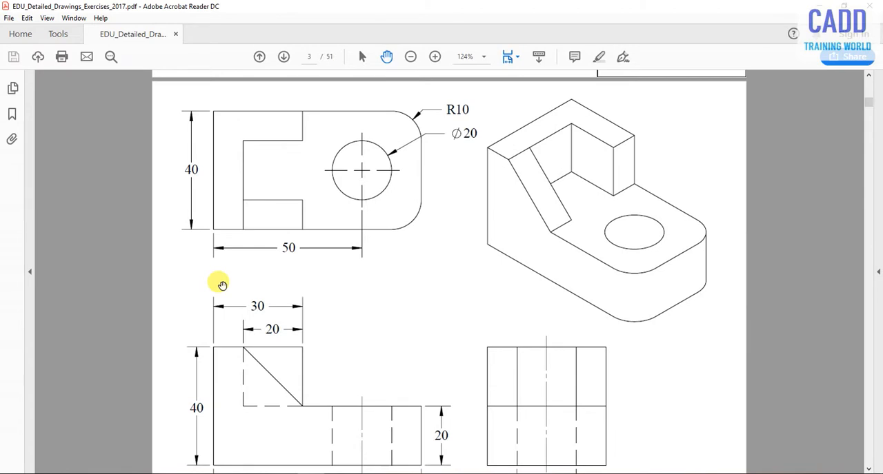
pyautogui.scroll(-1, 221, 285)
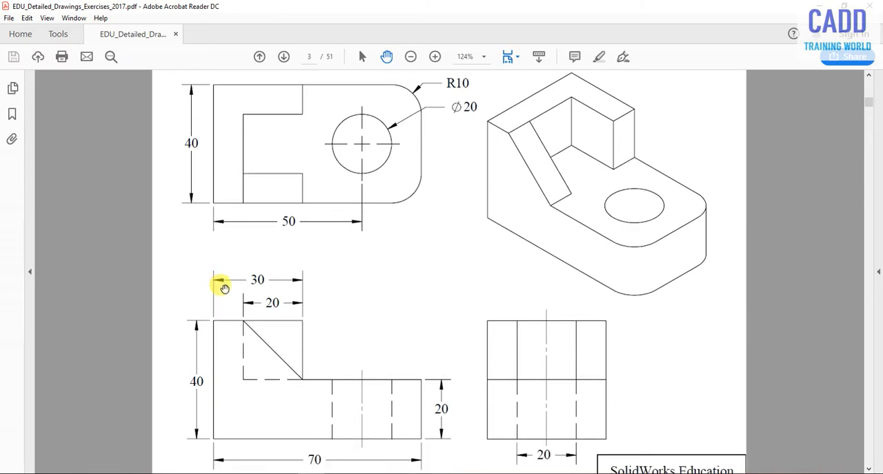
pyautogui.scroll(1, 223, 288)
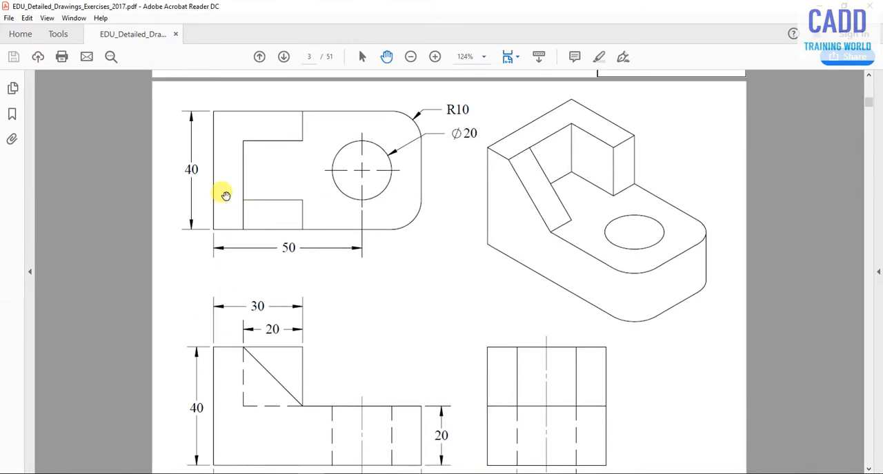
pyautogui.hotkey('alt', 'Tab')
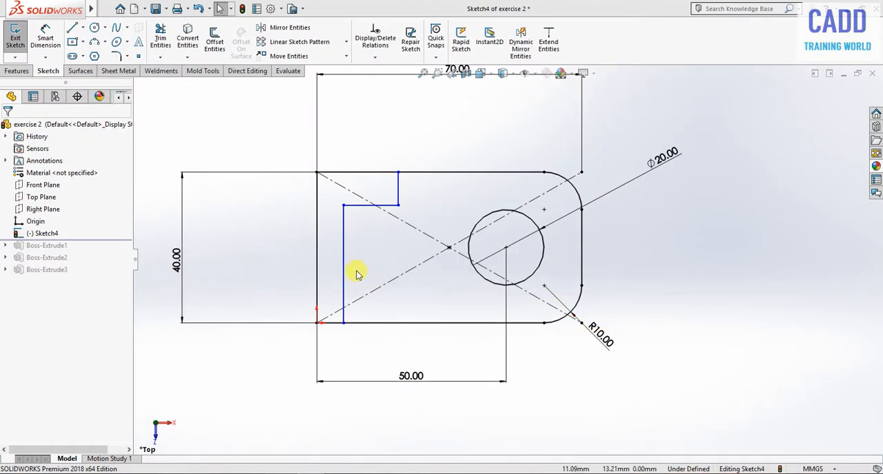
pyautogui.moveTo(686, 406); pyautogui.dragTo(723, 138, button='right')
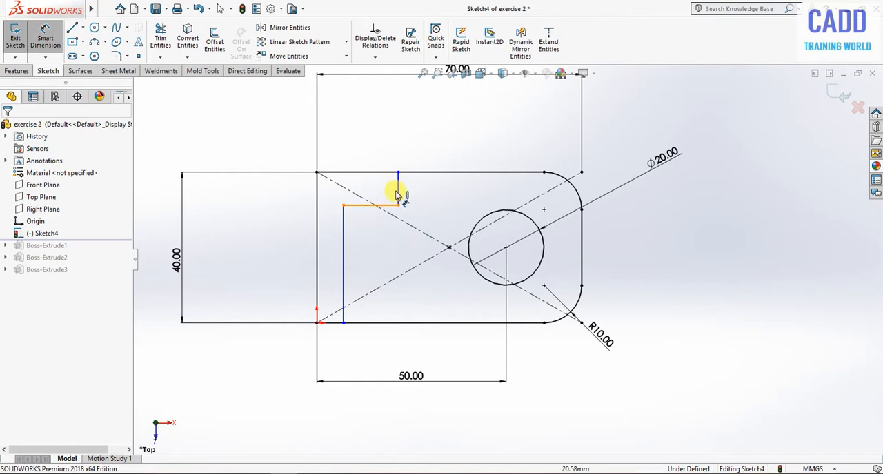
pyautogui.click(334, 258)
pyautogui.click(341, 264)
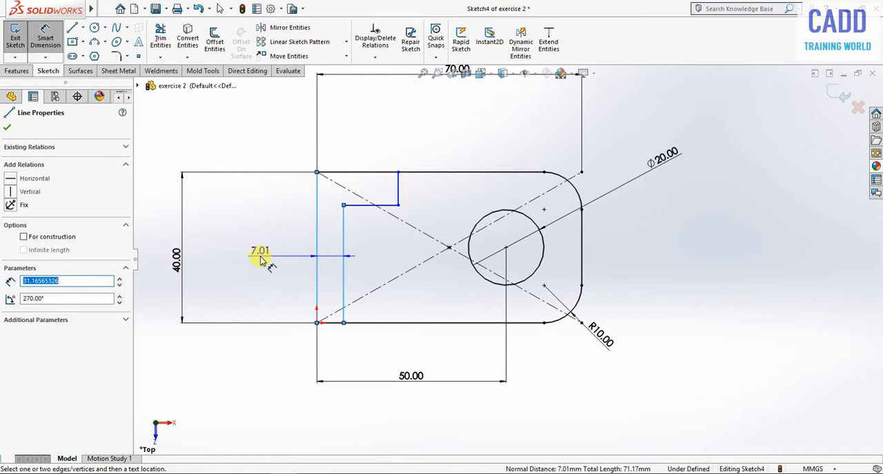
pyautogui.click(260, 260)
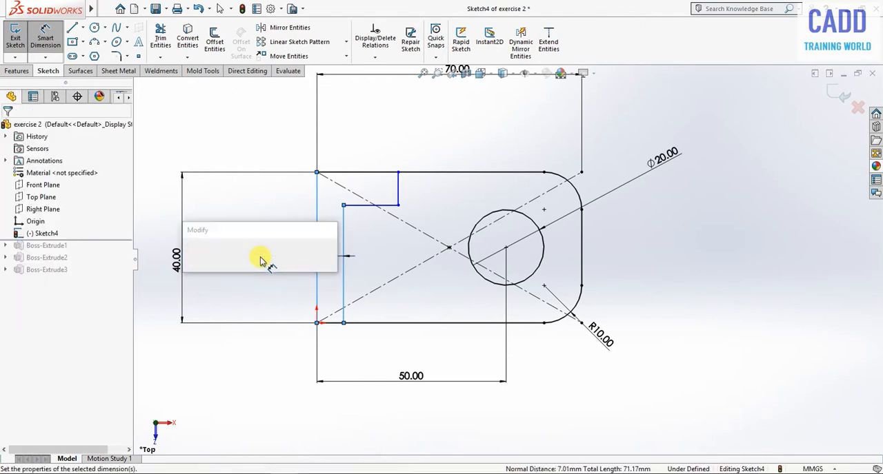
pyautogui.press('Return')
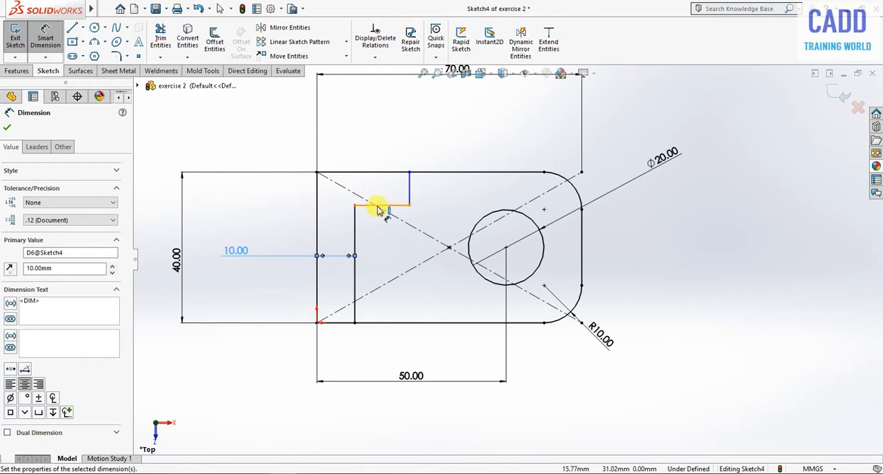
# - Dimension the short horizontal segment of the stepped line 10 mm from the rectangle's upper edge
pyautogui.click(384, 173)
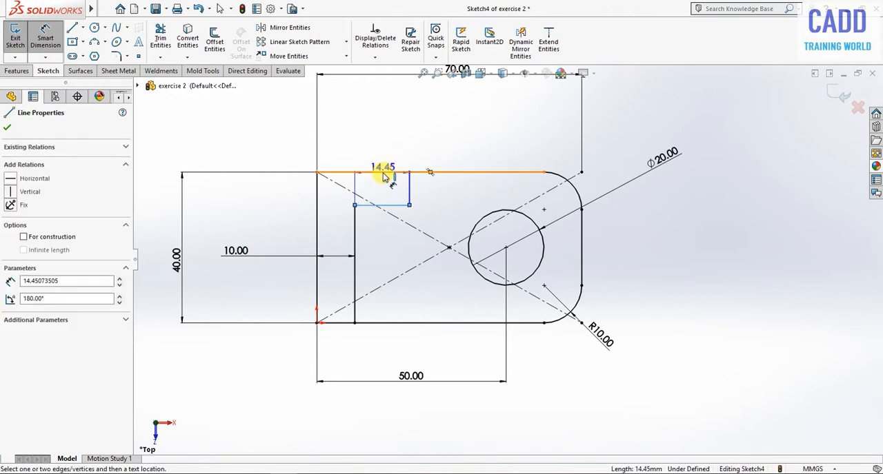
pyautogui.click(636, 201)
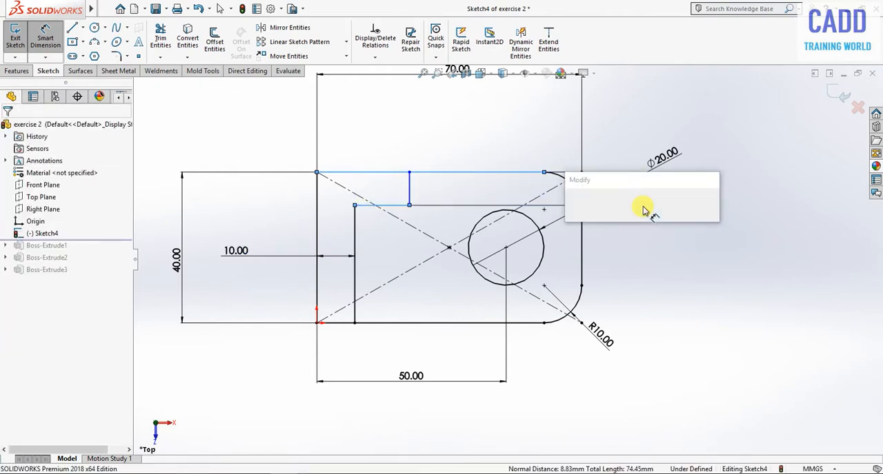
pyautogui.write('10')
pyautogui.press('Return')
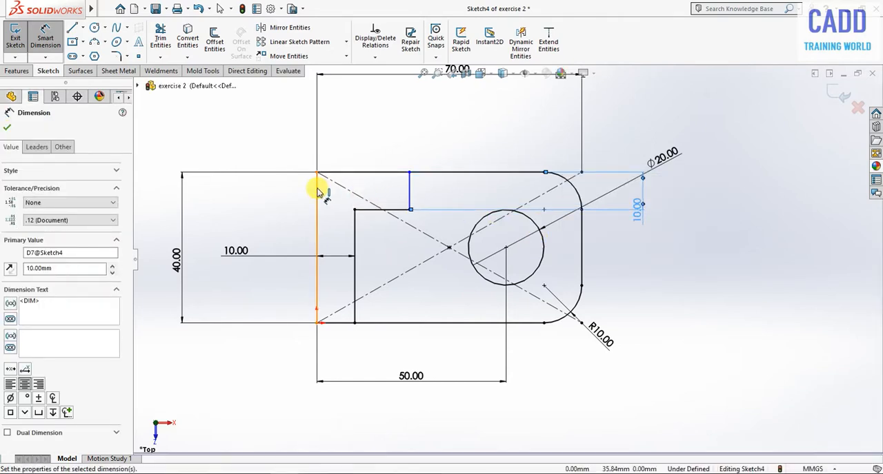
# - Dimension the short vertical segment 30 mm from the rectangle's left edge, checking the length in the Adobe Acrobat Reader drawing
pyautogui.click(410, 198)
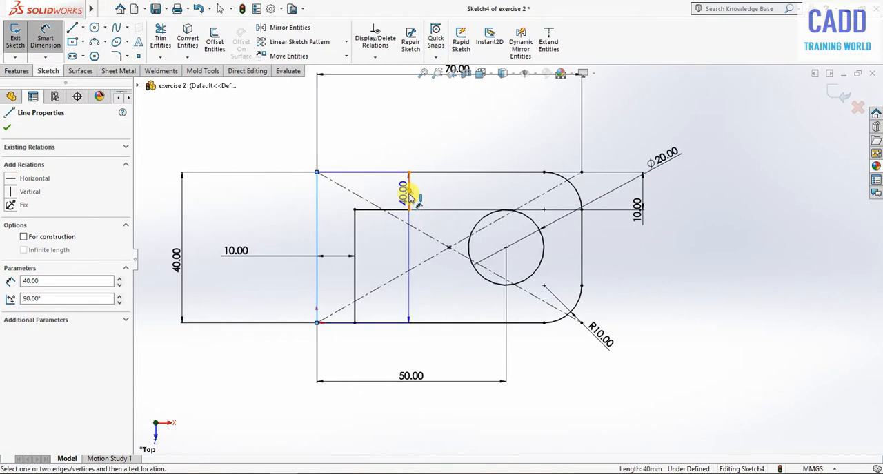
pyautogui.click(378, 129)
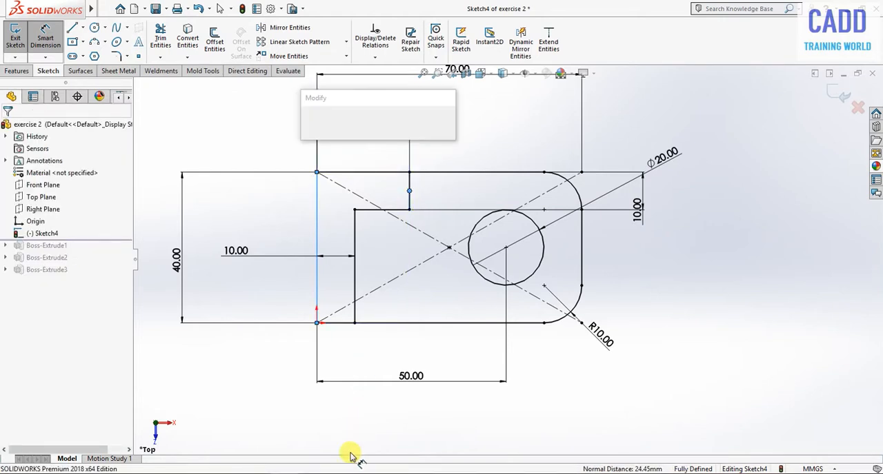
pyautogui.click(284, 473)
pyautogui.hotkey('alt', 'Tab')
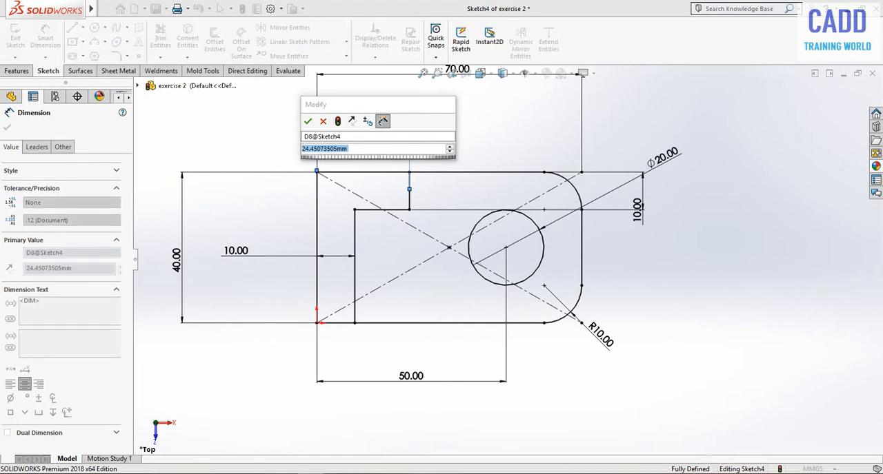
pyautogui.hotkey('alt', 'Tab')
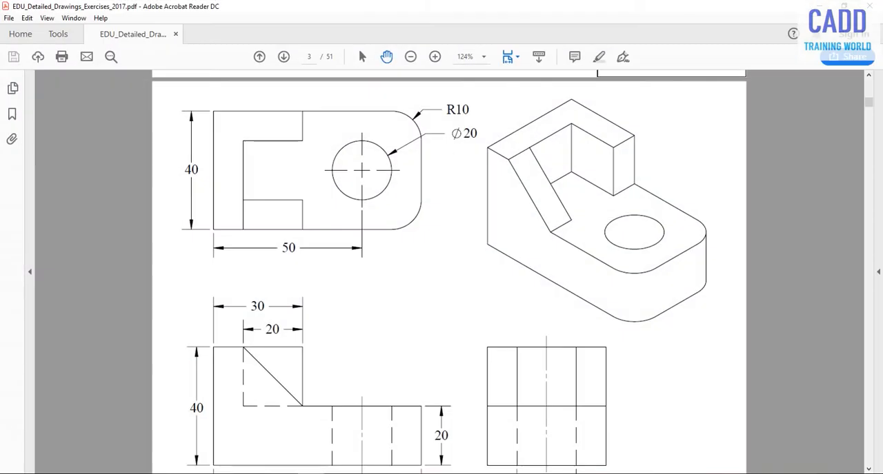
pyautogui.hotkey('alt', 'Tab')
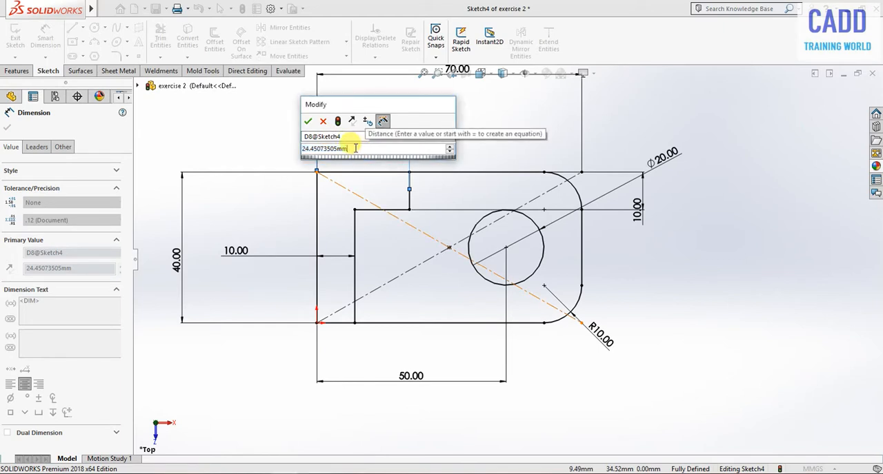
pyautogui.write('30')
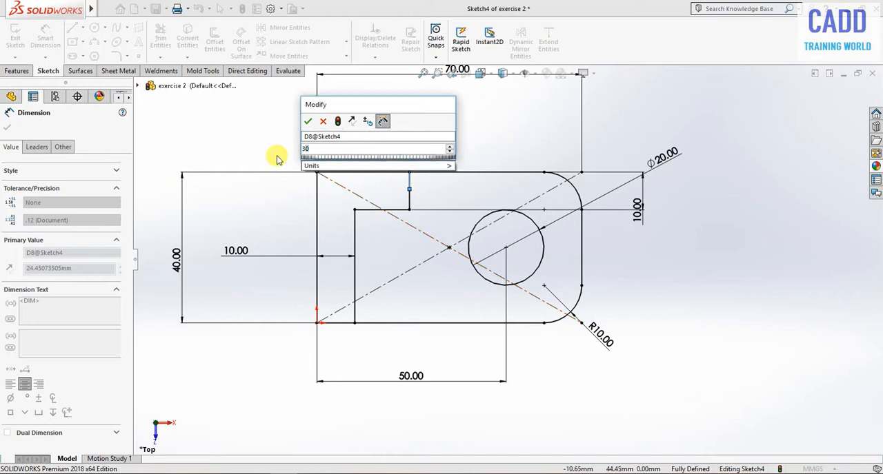
pyautogui.press('Escape')
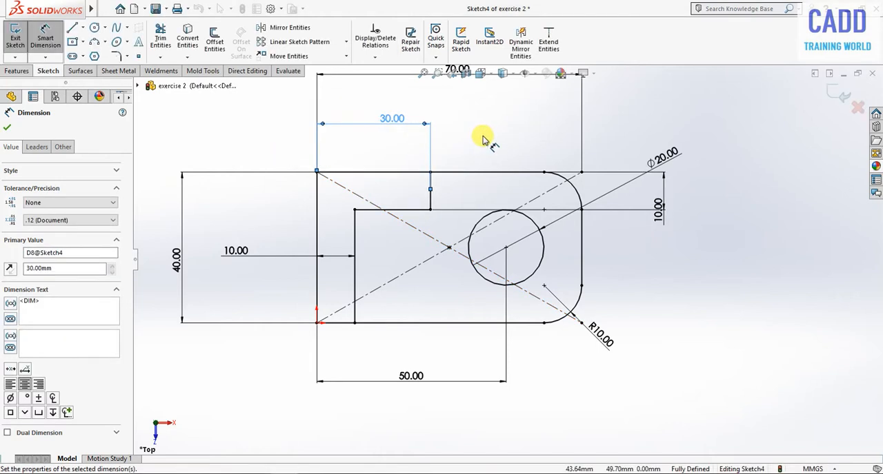
pyautogui.click(486, 137)
# - Exit the dimensioned sketch of the base, hole and wall outlines
pyautogui.scroll(3, 529, 329)
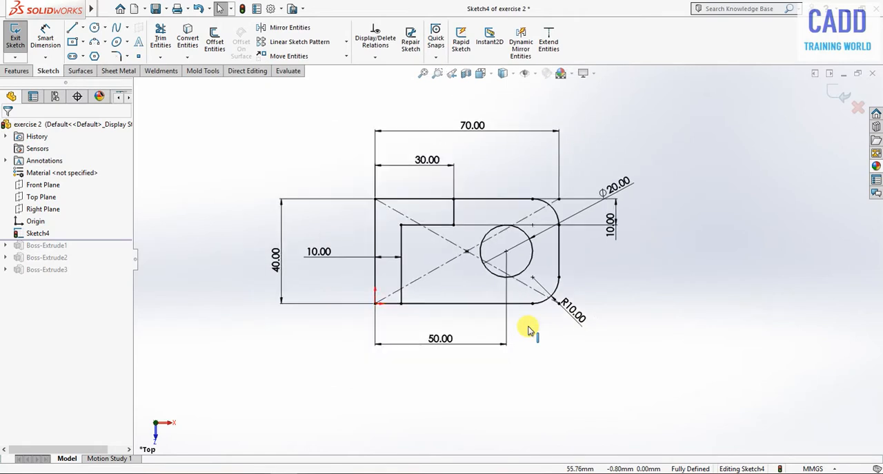
pyautogui.scroll(-1, 772, 169)
pyautogui.click(838, 93)
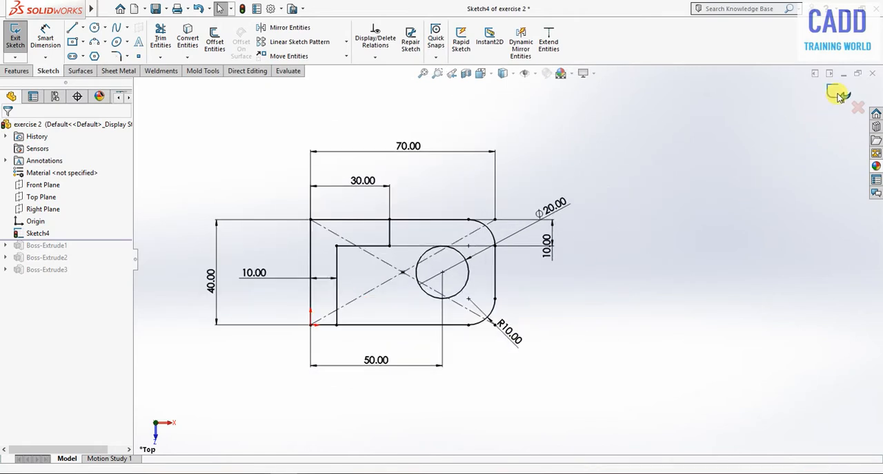
pyautogui.doubleClick(43, 161)
pyautogui.moveTo(586, 331); pyautogui.dragTo(601, 282, button='middle')
pyautogui.scroll(-3, 437, 285)
pyautogui.moveTo(437, 286)
pyautogui.mouseDown(button='middle')
pyautogui.moveTo(425, 159)
pyautogui.moveTo(451, 159)
pyautogui.moveTo(439, 232)
pyautogui.mouseUp(button='middle')
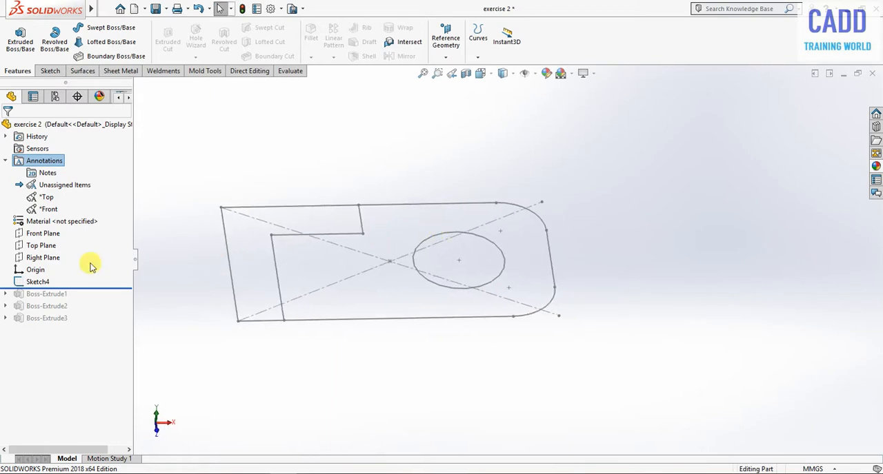
# - Check the base height in the Adobe Acrobat Reader drawing and, back in SOLIDWORKS, boss-extrude only the region outside the L-shaped wall and hole by 20 mm
pyautogui.click(43, 282)
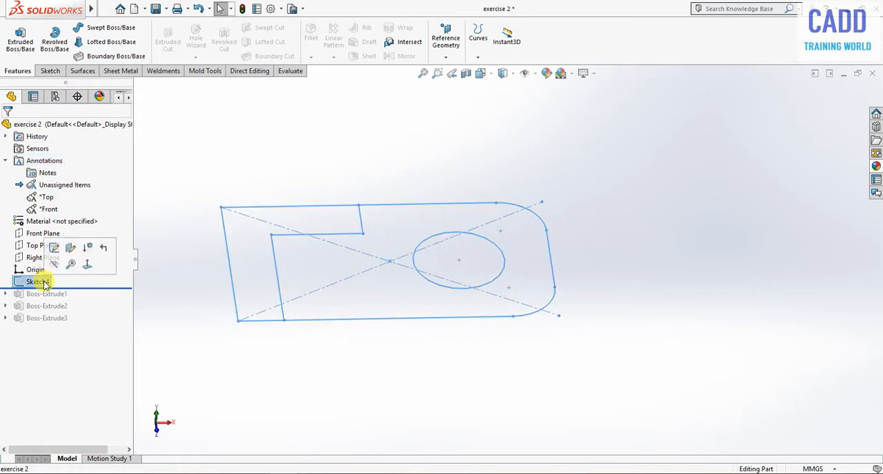
pyautogui.click(20, 38)
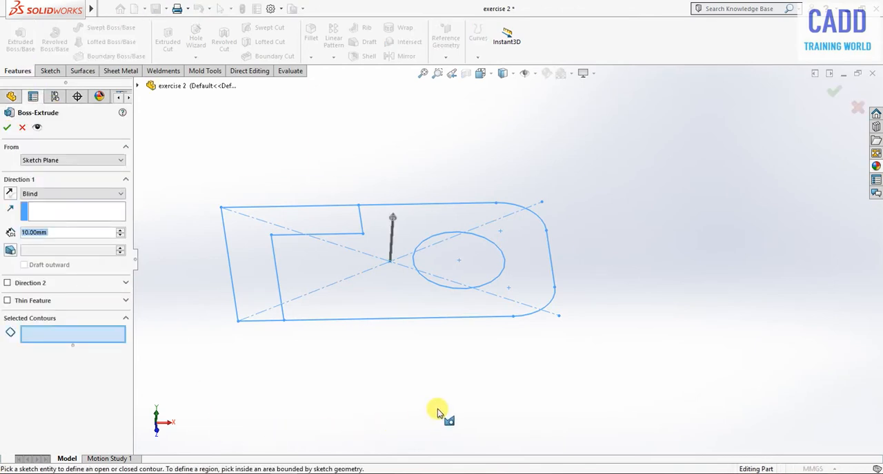
pyautogui.hotkey('alt', 'Tab')
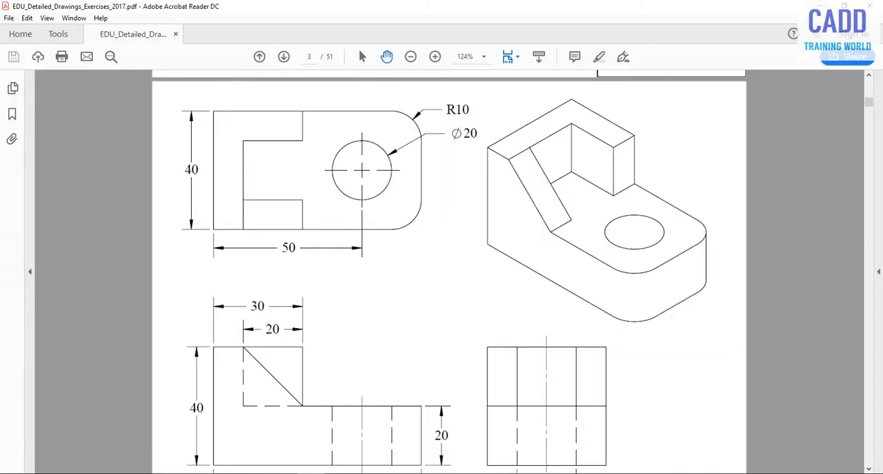
pyautogui.scroll(-1, 358, 418)
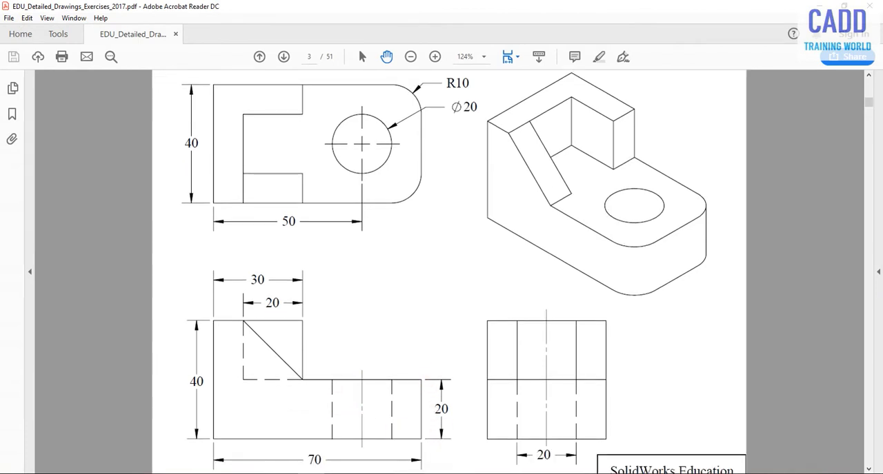
pyautogui.moveTo(284, 473)
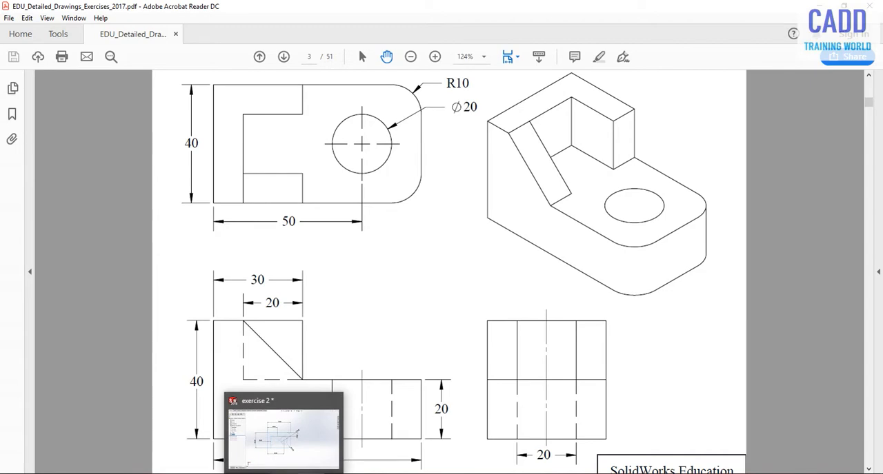
pyautogui.click(283, 434)
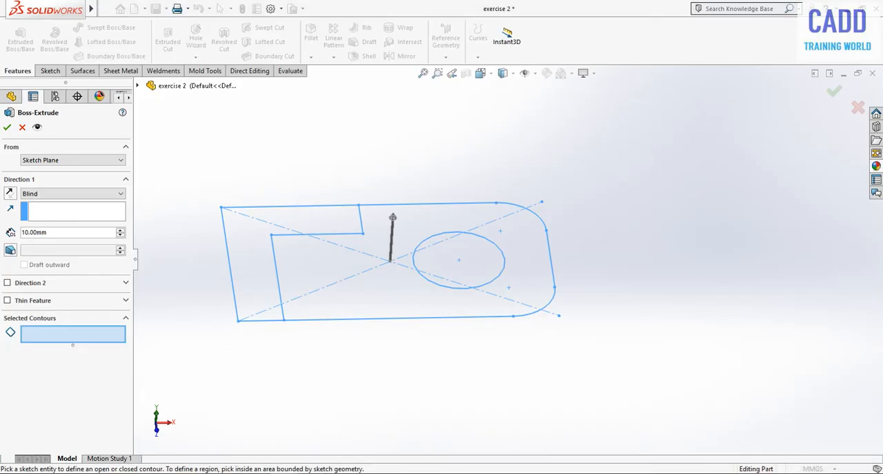
pyautogui.click(302, 307)
pyautogui.click(305, 306)
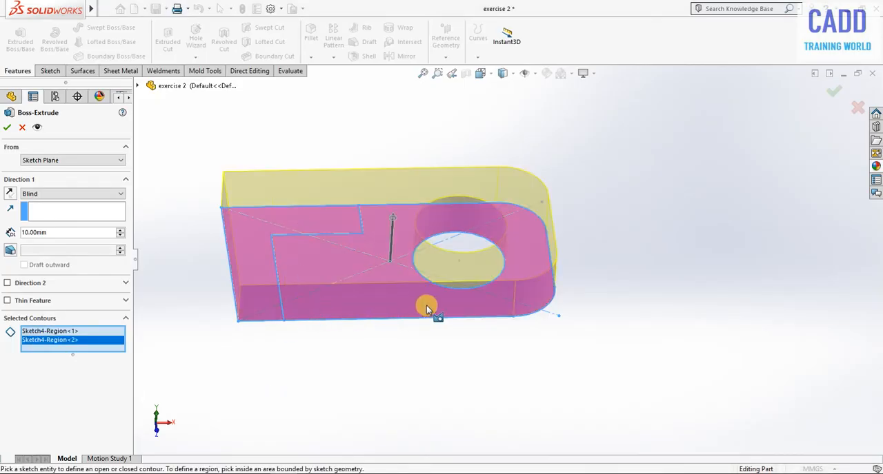
pyautogui.click(59, 234)
pyautogui.write('20')
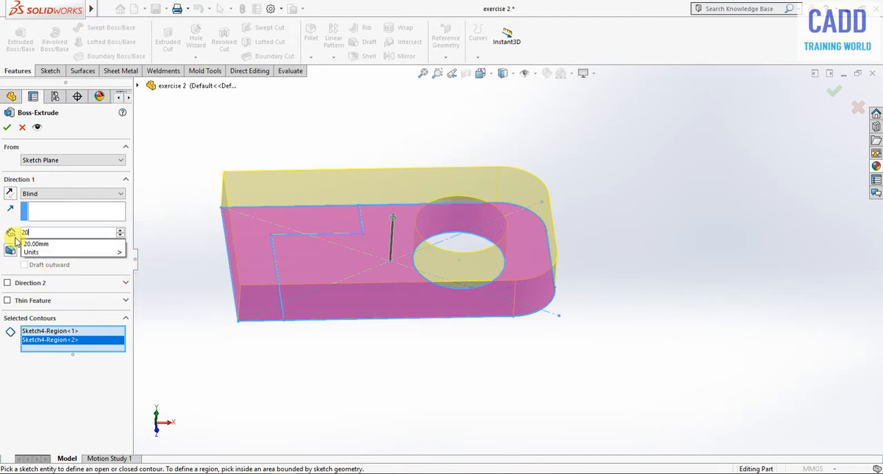
pyautogui.press('Return')
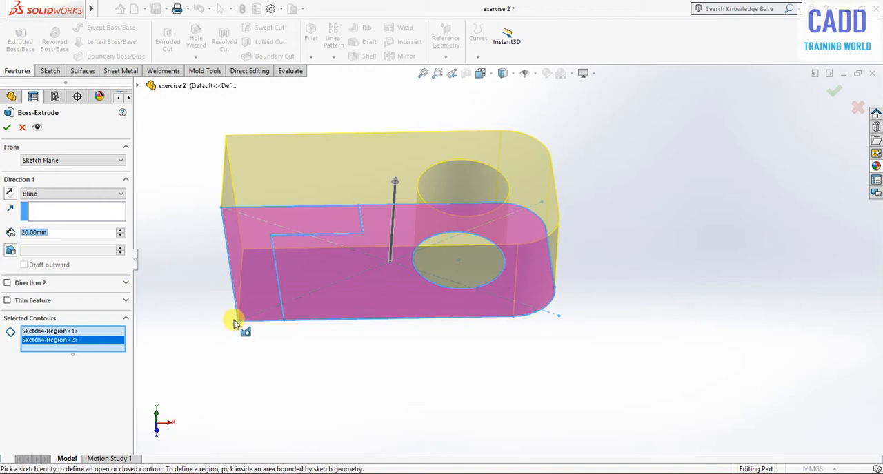
pyautogui.click(263, 293)
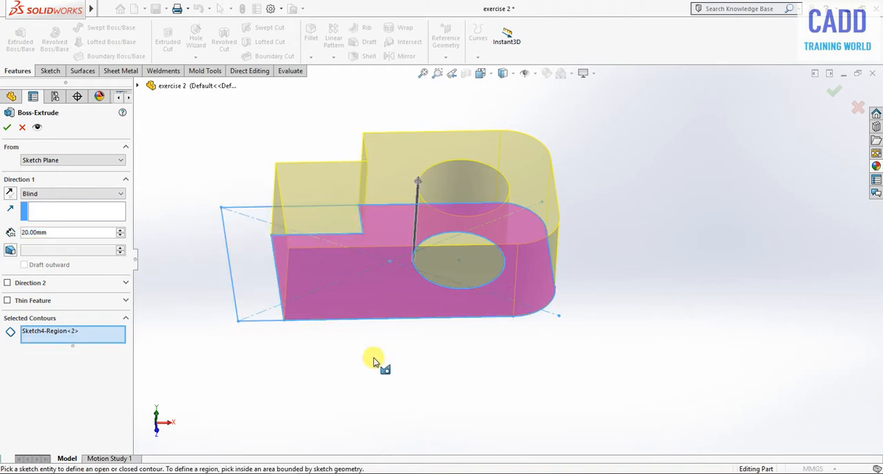
pyautogui.click(8, 127)
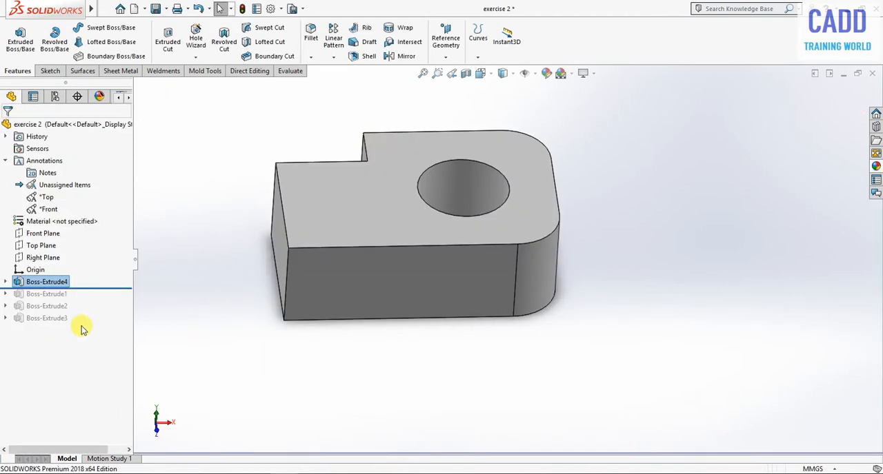
# - Start a boss extrusion reusing the base feature's sketch and select the L-shaped wall region as its contour
pyautogui.click(6, 282)
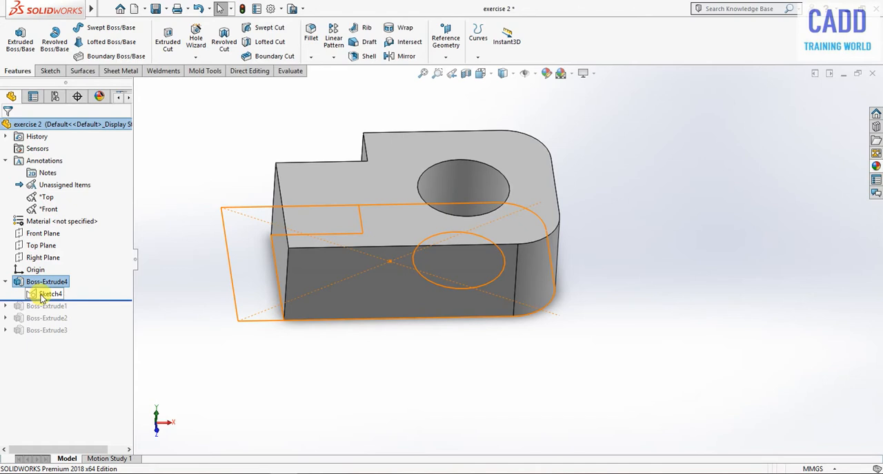
pyautogui.click(42, 294)
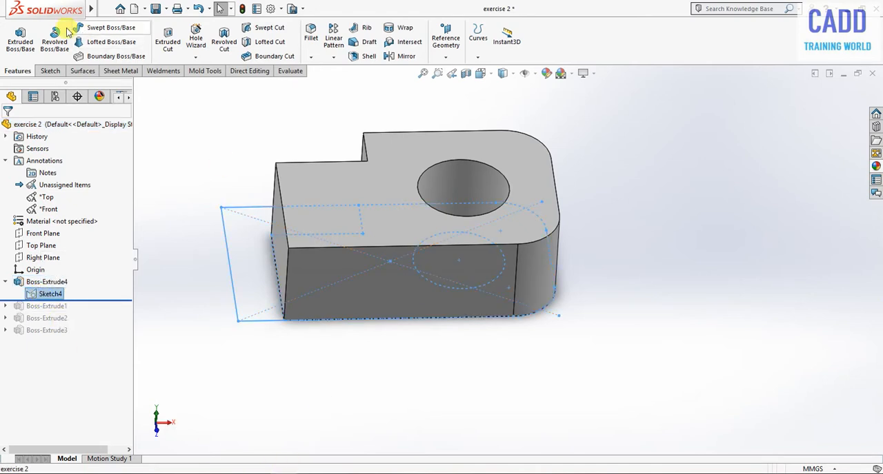
pyautogui.click(20, 38)
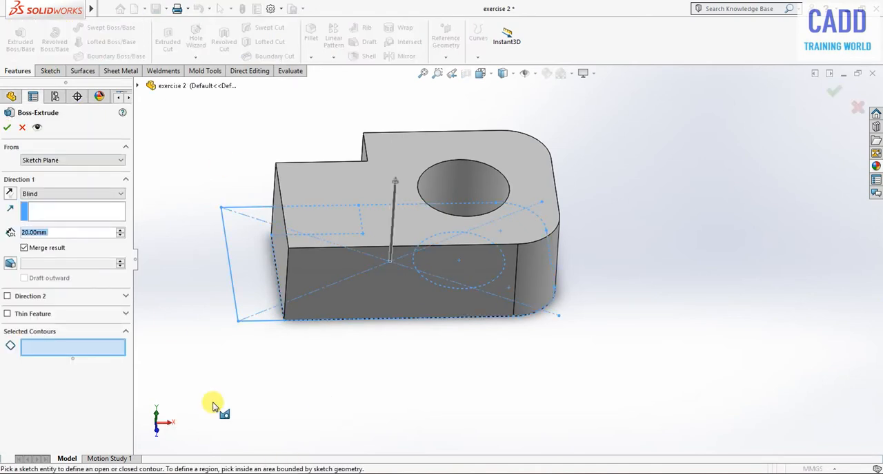
pyautogui.click(255, 287)
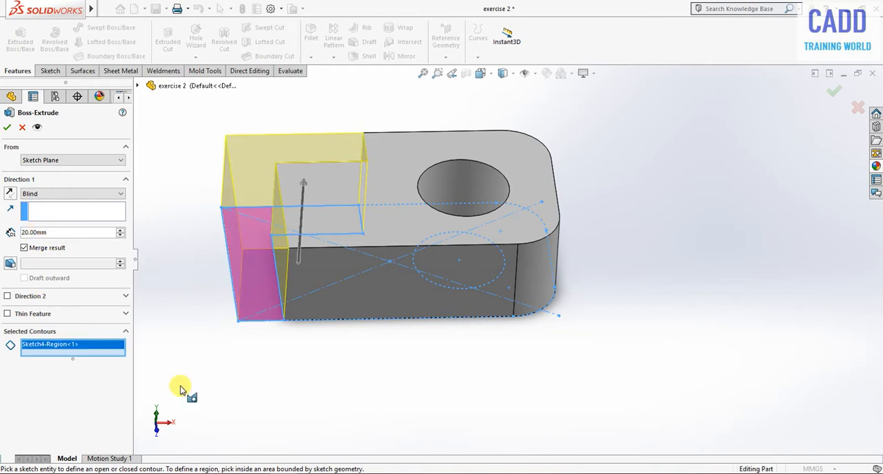
# - Check the wall height in the Adobe Acrobat Reader drawing and, back in SOLIDWORKS, extrude the L-shaped wall region by 40 mm
pyautogui.hotkey('alt', 'Tab')
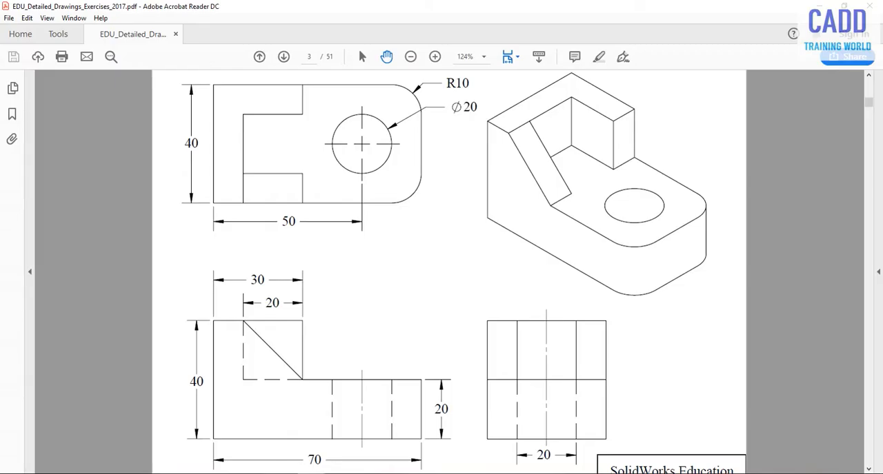
pyautogui.hotkey('alt', 'Tab')
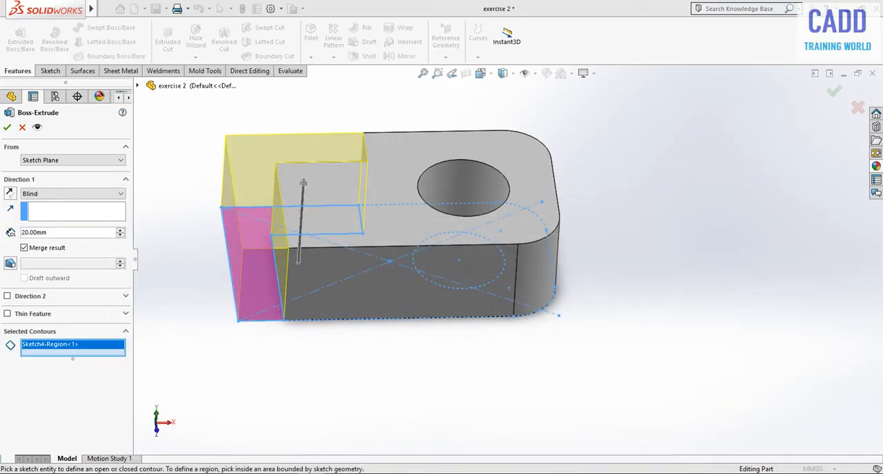
pyautogui.click(48, 233)
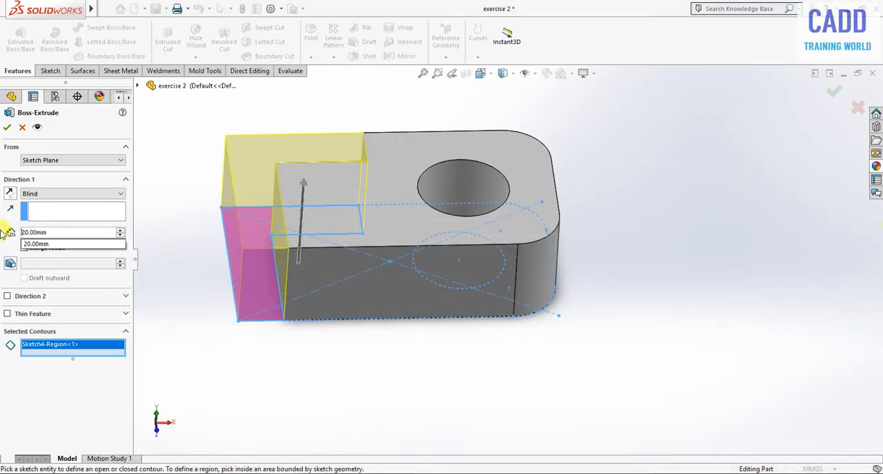
pyautogui.write('40')
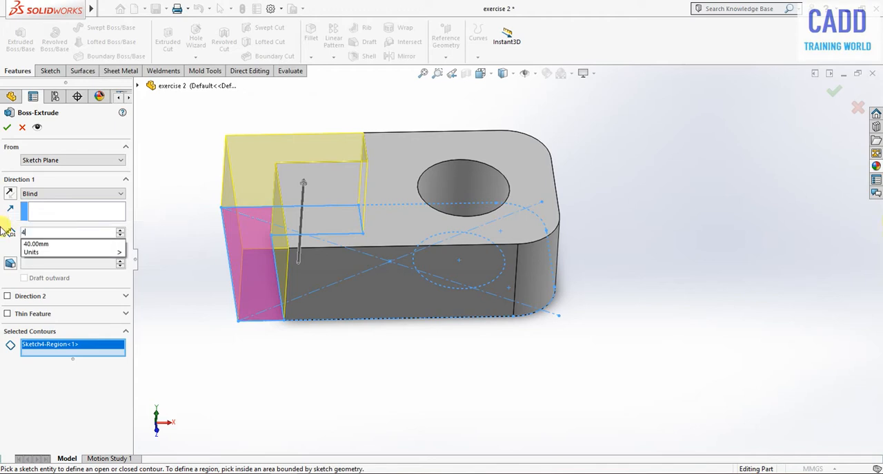
pyautogui.press('Return')
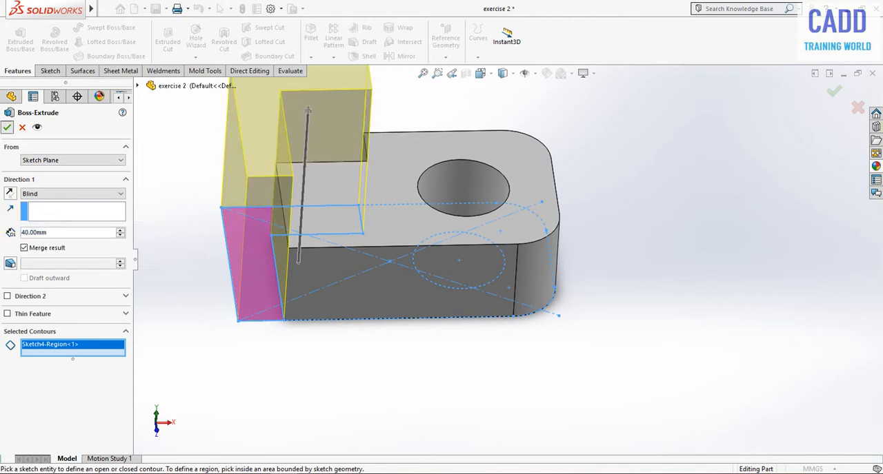
pyautogui.click(7, 127)
# - Check the sloped rib in the Adobe Acrobat Reader drawing and, back in SOLIDWORKS, start a sketch on the bracket's front side face, viewed straight on
pyautogui.scroll(4, 408, 371)
pyautogui.moveTo(405, 371); pyautogui.dragTo(398, 349, button='middle')
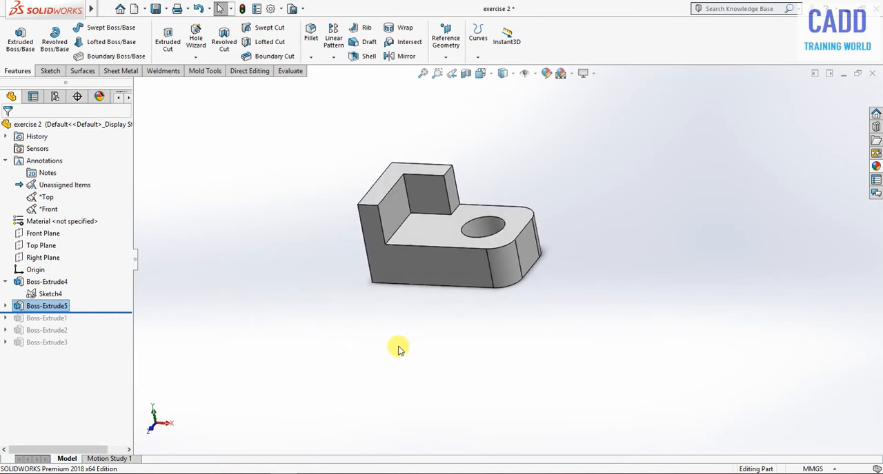
pyautogui.scroll(-2, 457, 218)
pyautogui.click(389, 473)
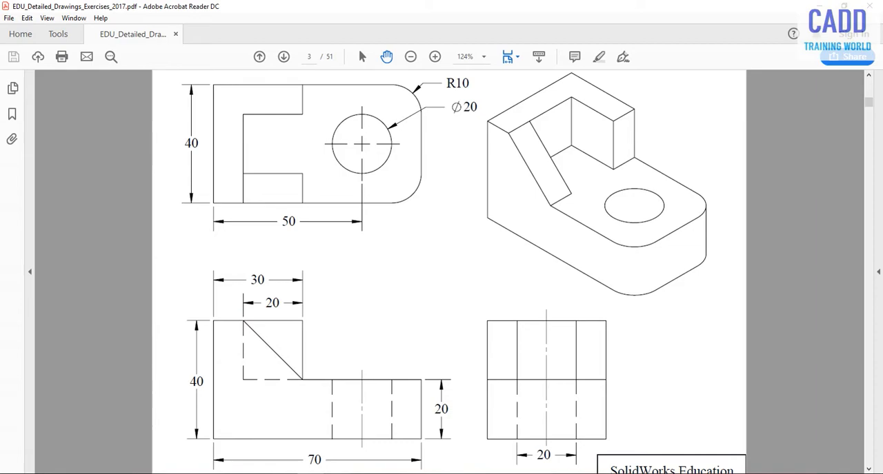
pyautogui.click(313, 473)
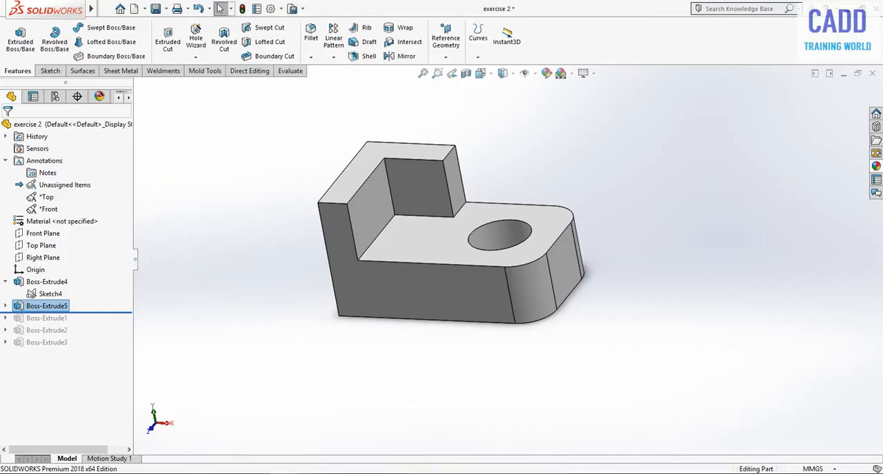
pyautogui.click(408, 298)
pyautogui.click(455, 270)
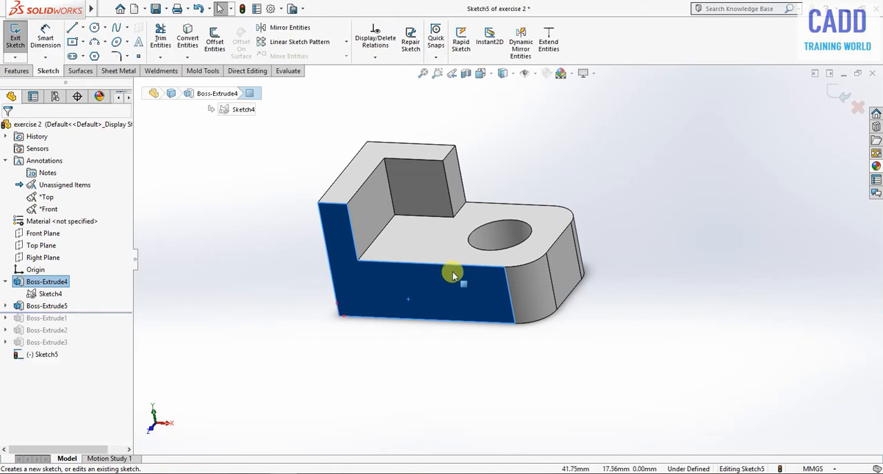
pyautogui.press('space')
pyautogui.click(360, 166)
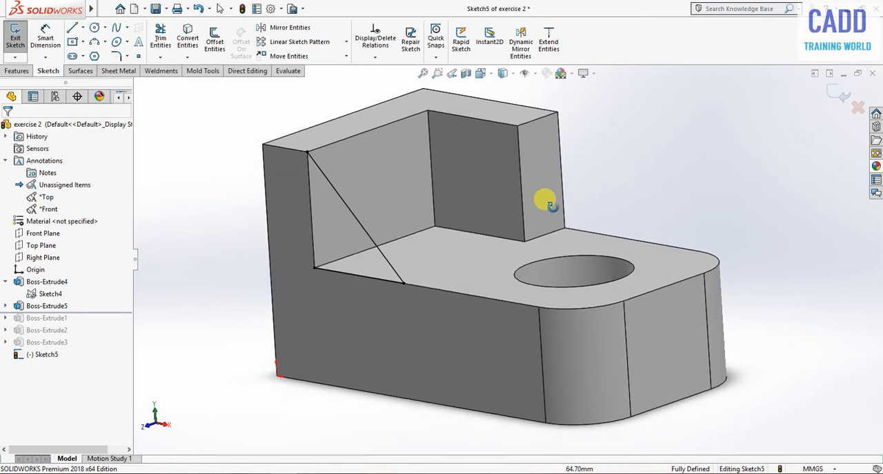
# - Sketch a closed triangle from the wall's upper corner down to the base and along its upper edge, with a sloped third side, and exit the sketch
pyautogui.moveTo(544, 197)
pyautogui.mouseDown(button='middle')
pyautogui.moveTo(566, 226)
pyautogui.moveTo(556, 222)
pyautogui.moveTo(555, 204)
pyautogui.mouseUp(button='middle')
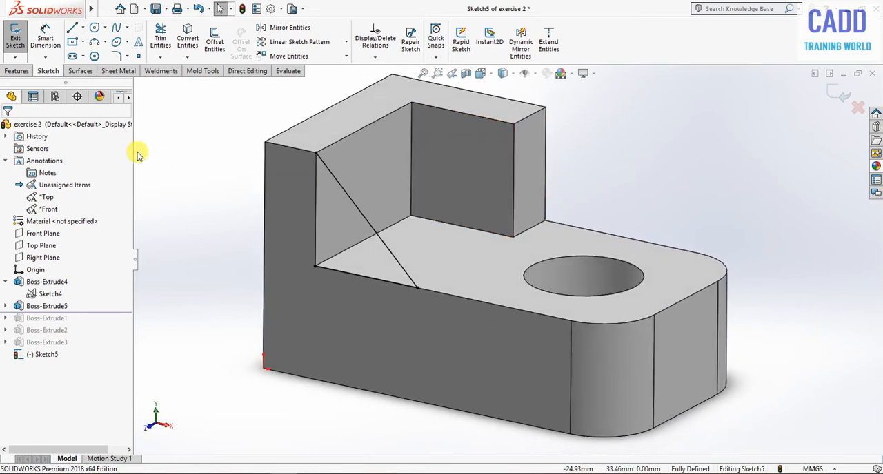
pyautogui.click(72, 28)
pyautogui.click(316, 153)
pyautogui.click(316, 266)
pyautogui.rightClick(690, 127)
pyautogui.click(691, 127)
pyautogui.click(281, 251)
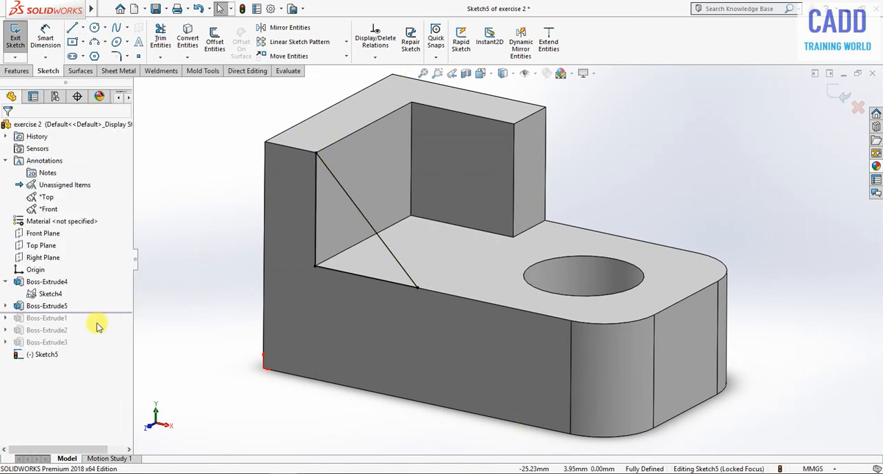
pyautogui.click(22, 45)
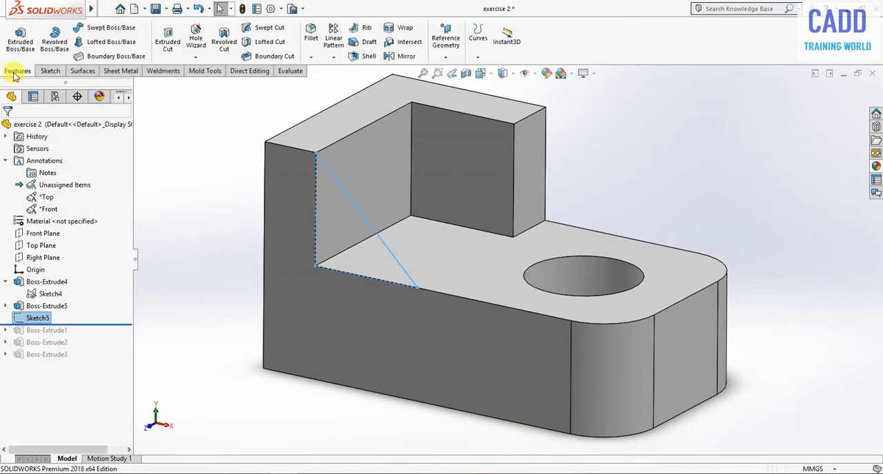
# - Boss-extrude the triangular rib profile 10 mm in the reversed direction, into the bracket
pyautogui.click(20, 36)
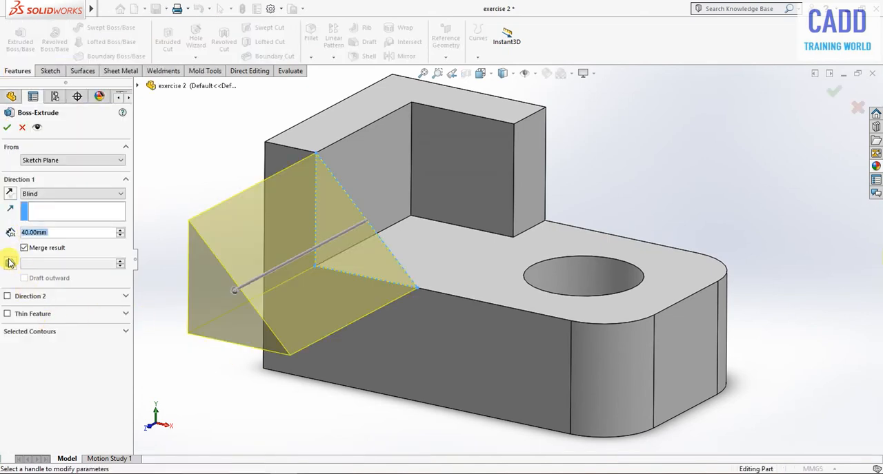
pyautogui.click(10, 193)
pyautogui.moveTo(54, 233); pyautogui.dragTo(15, 234)
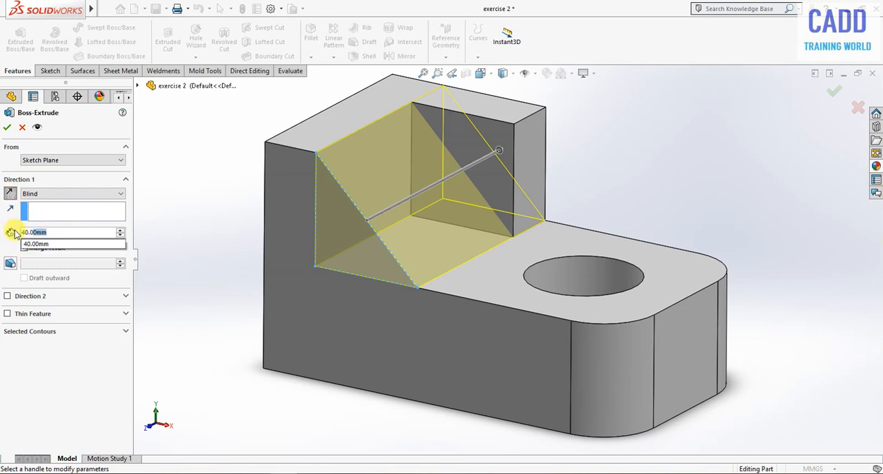
pyautogui.write('10')
pyautogui.press('Return')
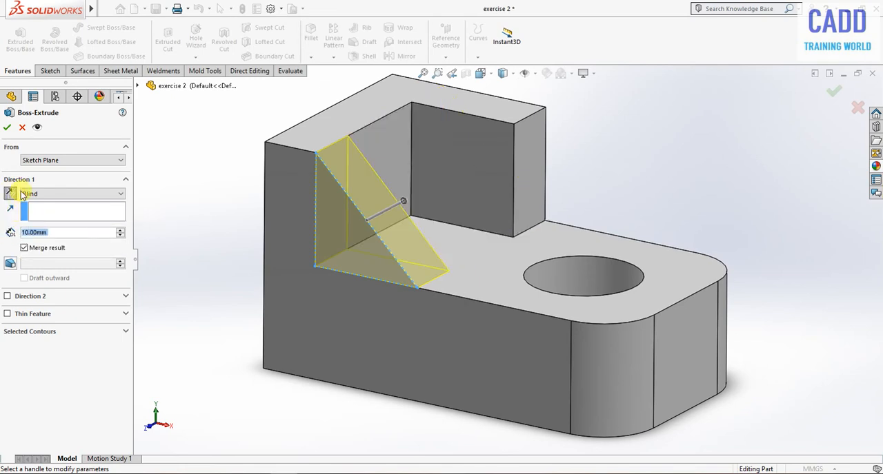
pyautogui.click(7, 127)
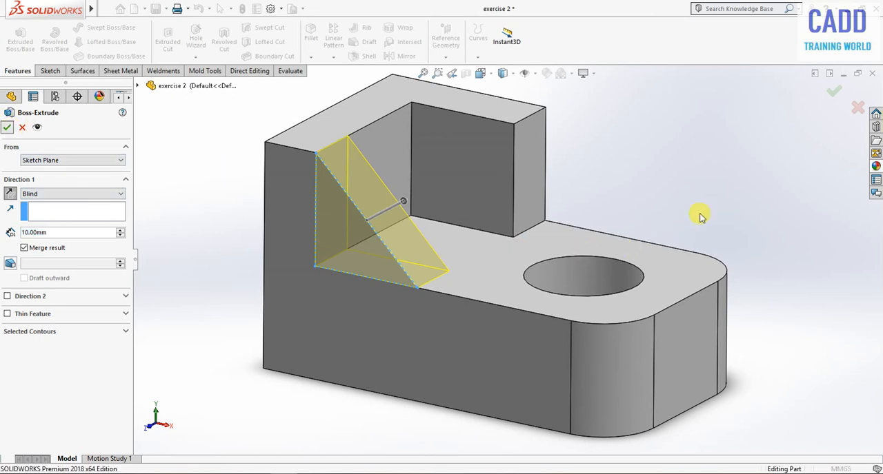
# - Show the finished bracket in the isometric view and clear the feature selection
pyautogui.press('space')
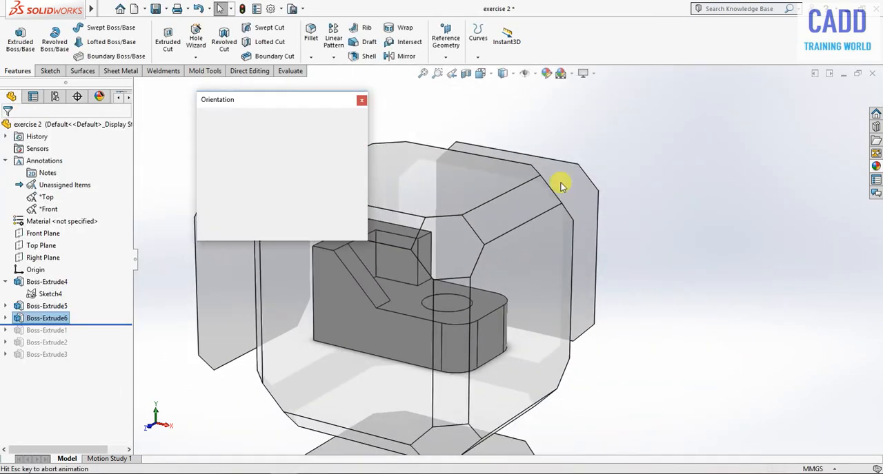
pyautogui.click(352, 135)
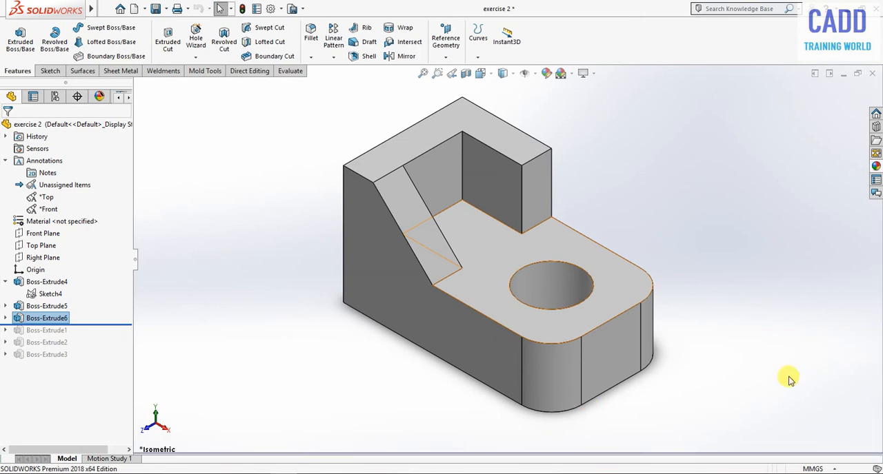
pyautogui.click(801, 350)
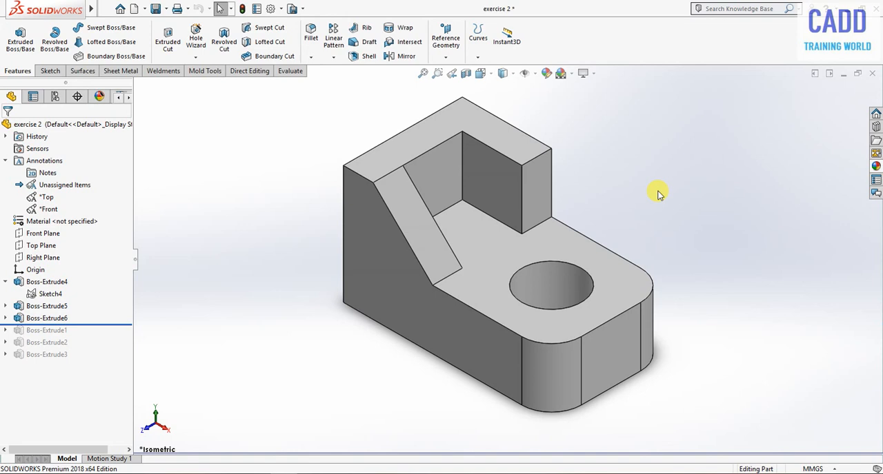
pyautogui.hotkey('ctrl', 'shift', 'a')
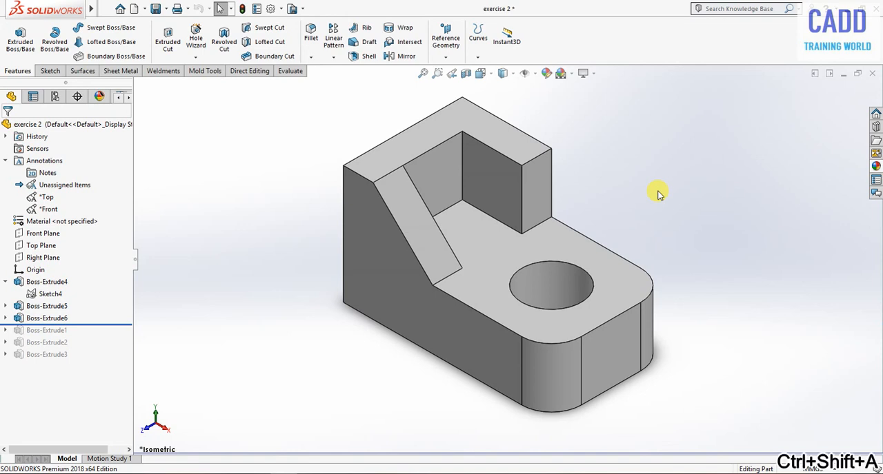